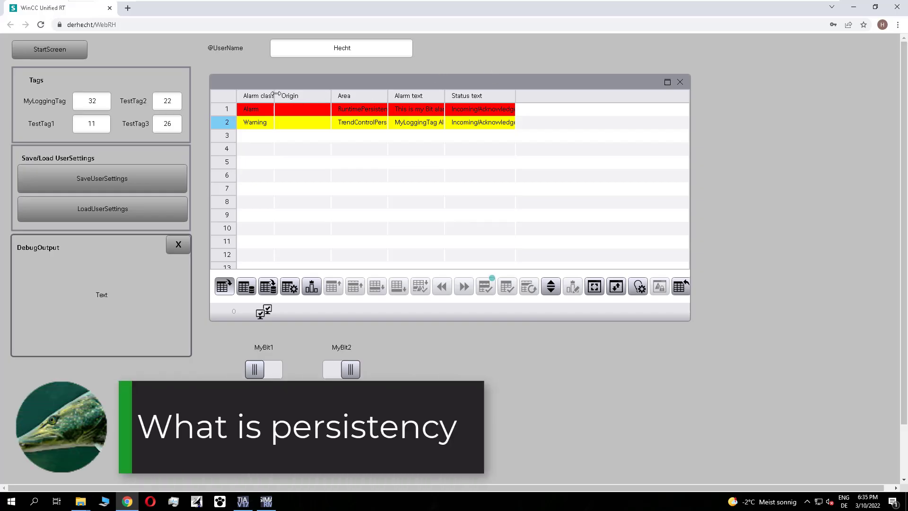
Step: Widen the Alarm class, Area, Alarm text and Status text columns of the alarm table
left_click_drag(275, 95, 288, 95)
left_click_drag(404, 95, 484, 95)
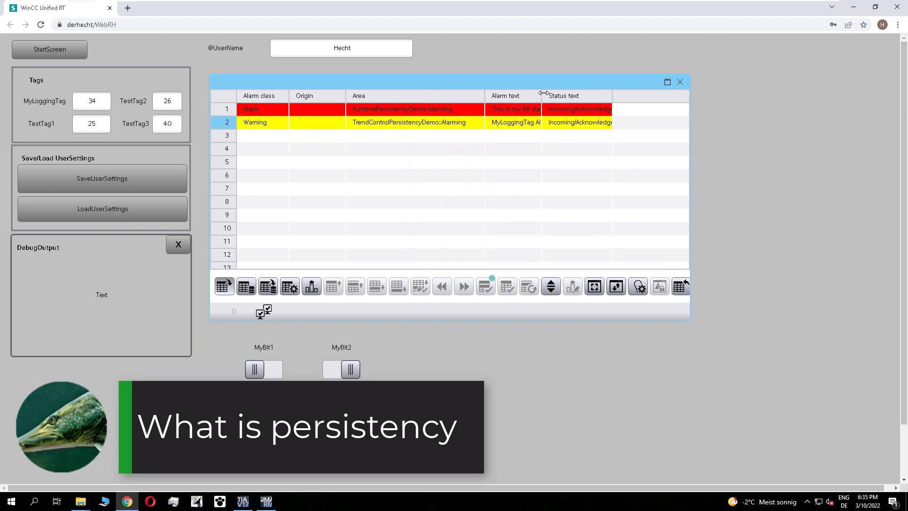
left_click_drag(544, 95, 574, 95)
left_click_drag(647, 95, 678, 95)
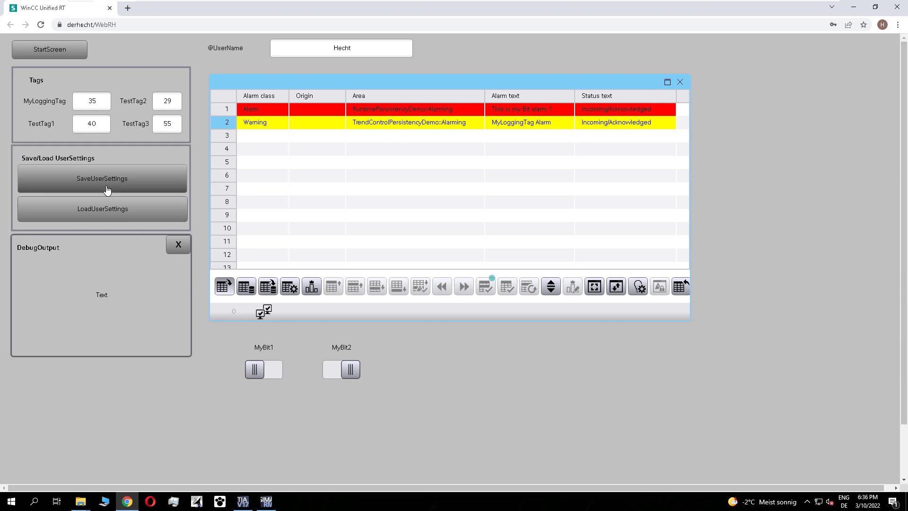
Step: Save the user settings, revisit the alarm screen via the start screen and load the saved settings
left_click(150, 183)
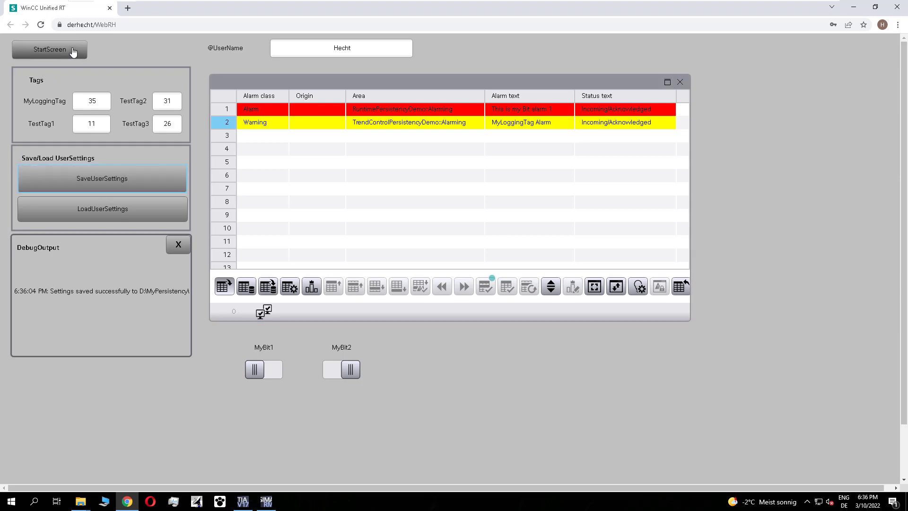
left_click(73, 52)
left_click(178, 190)
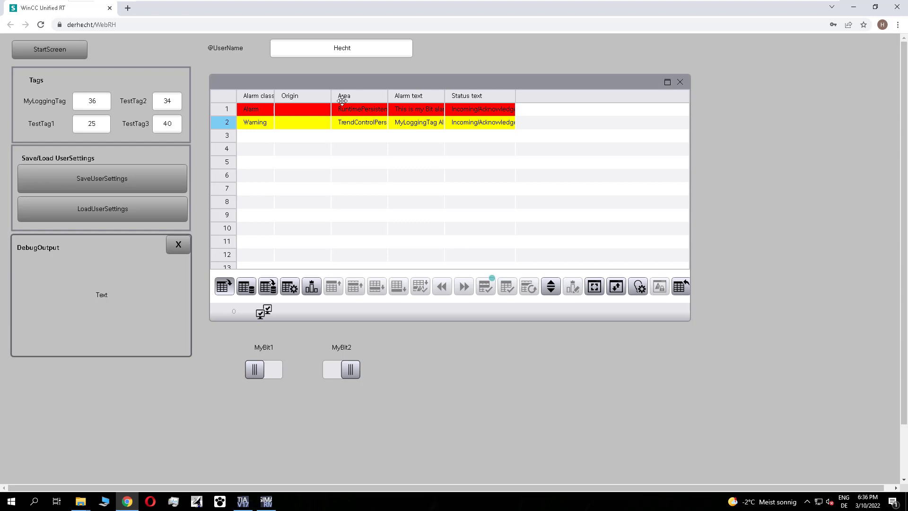
left_click(128, 210)
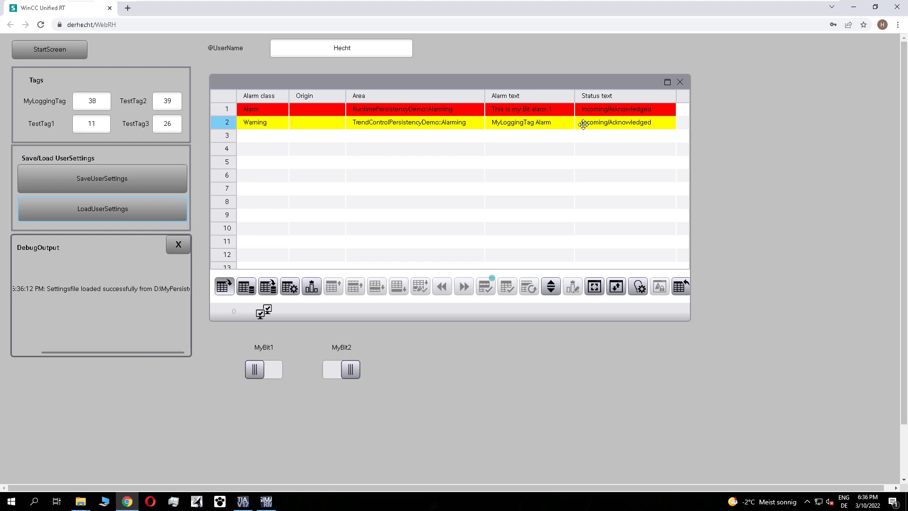
Step: Apply an alarm filter with criterion Alarm text, operand Includes, setting 1
left_click(594, 286)
left_click(418, 175)
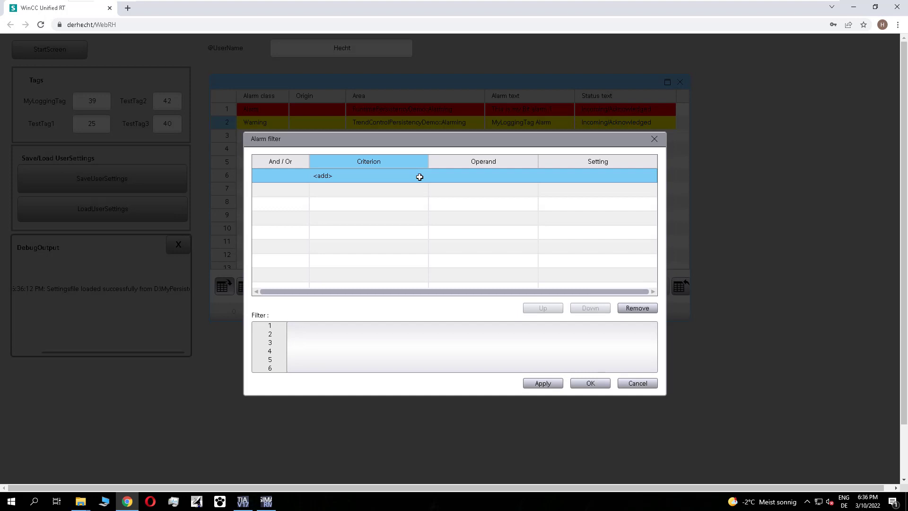
left_click(420, 177)
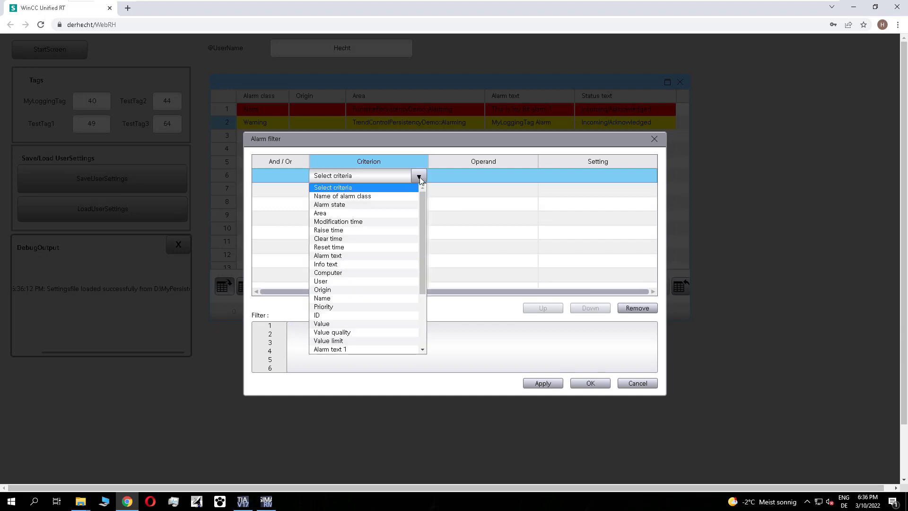
left_click(345, 254)
left_click(531, 175)
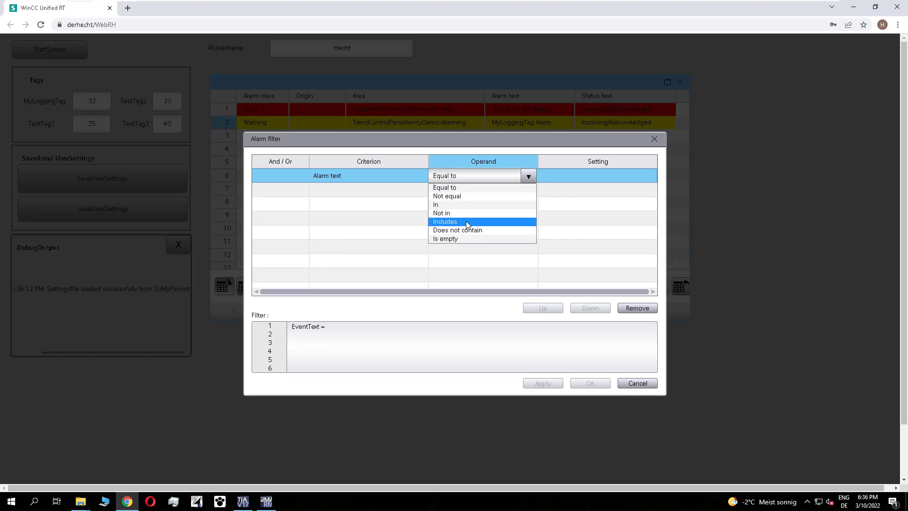
left_click(445, 221)
left_click(596, 176)
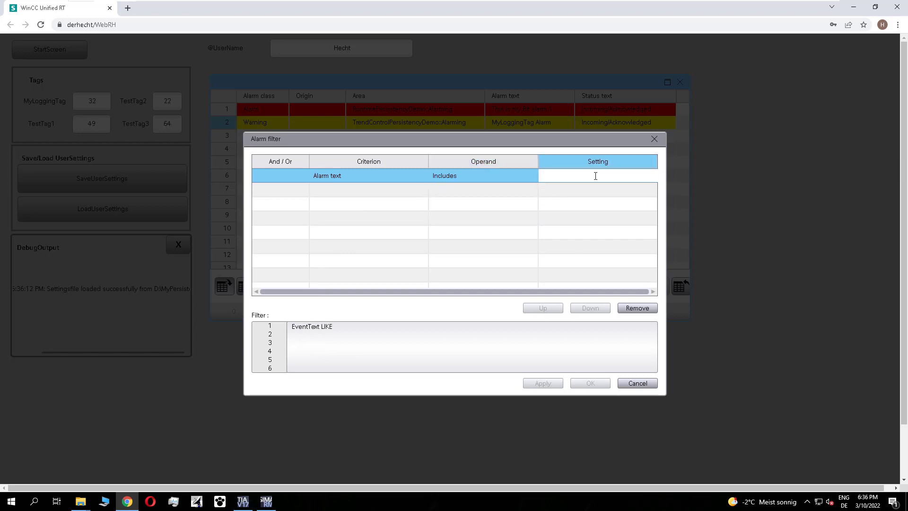
type("1")
left_click(569, 219)
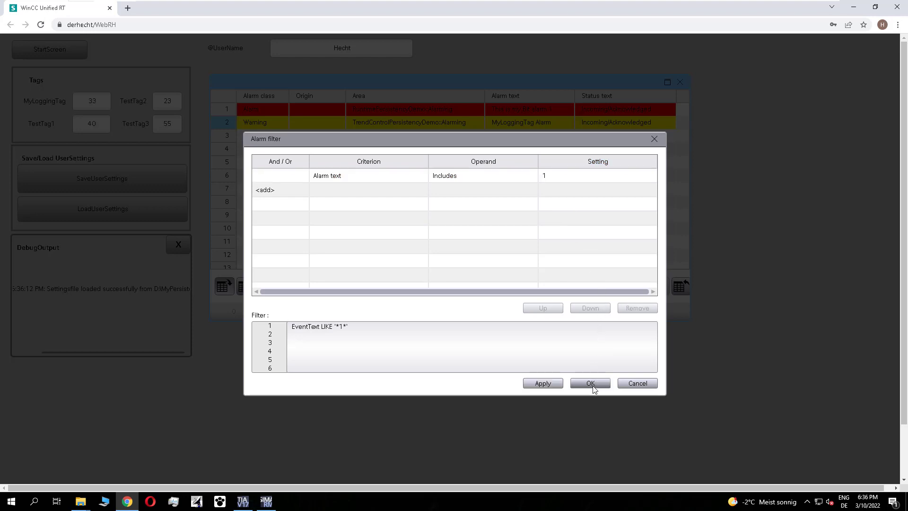
left_click(591, 383)
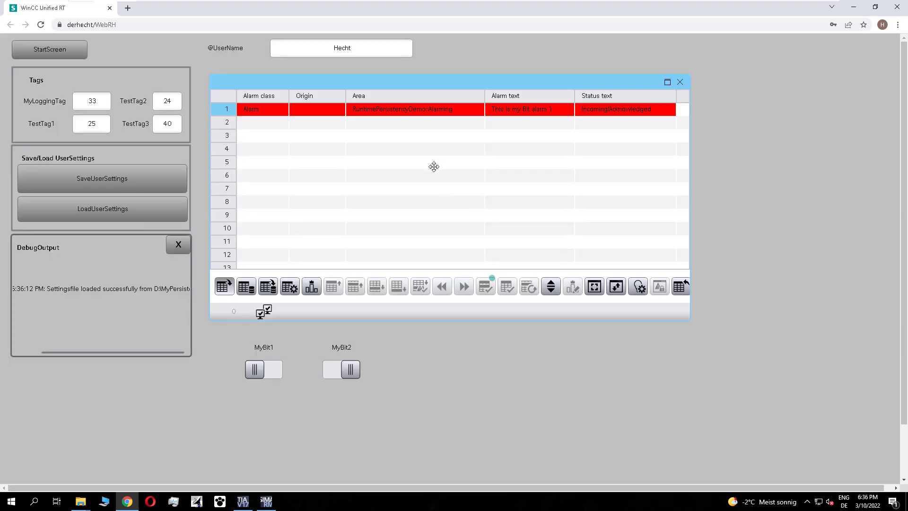
Step: Save the filtered settings, switch AutoLoadSettings to On from the start screen and reopen the alarm screen
left_click(101, 178)
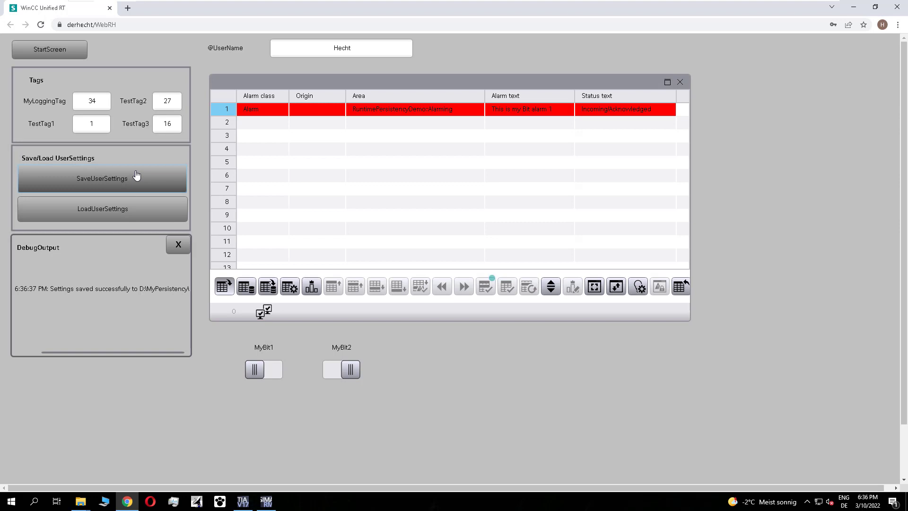
left_click(49, 49)
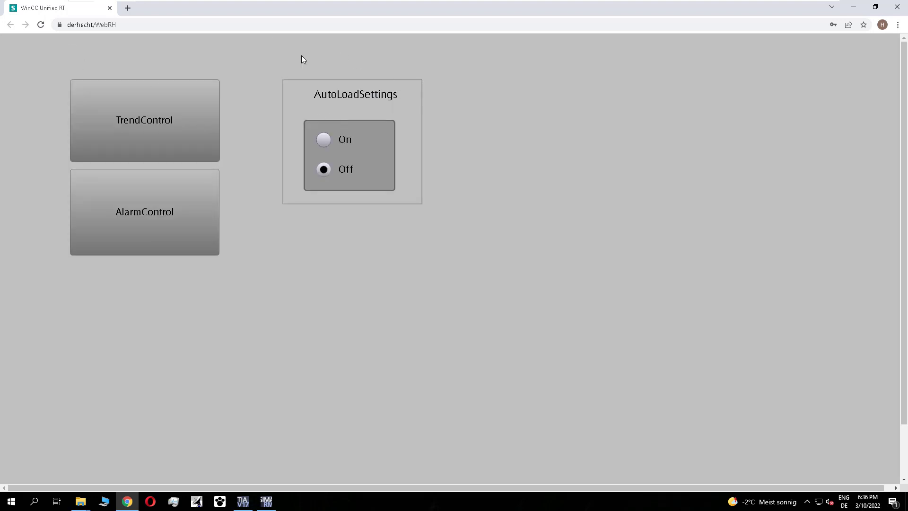
left_click(325, 139)
left_click(168, 210)
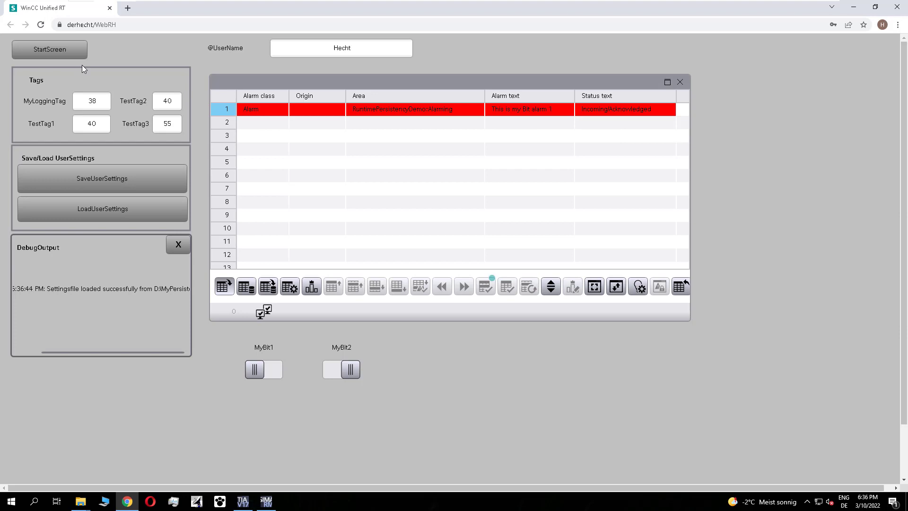
Step: Return to the start screen and bring up the TrendControl screen
left_click(68, 50)
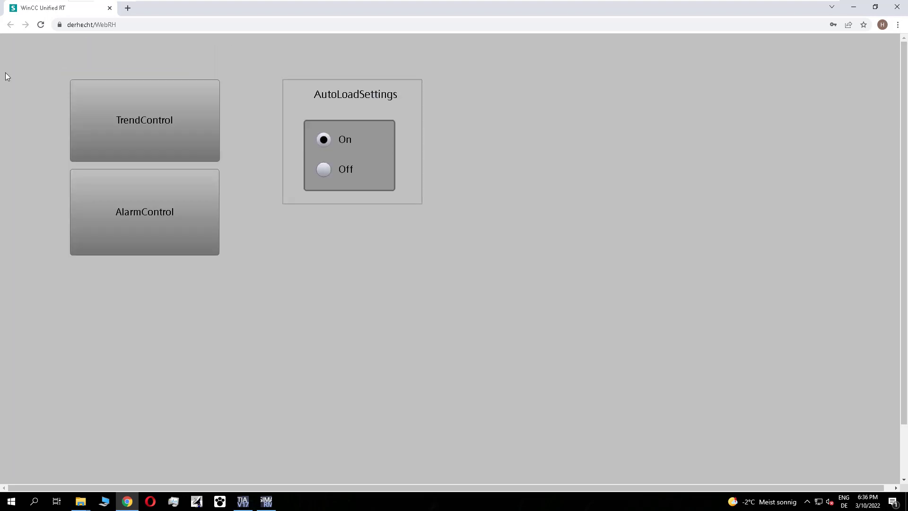
left_click(188, 140)
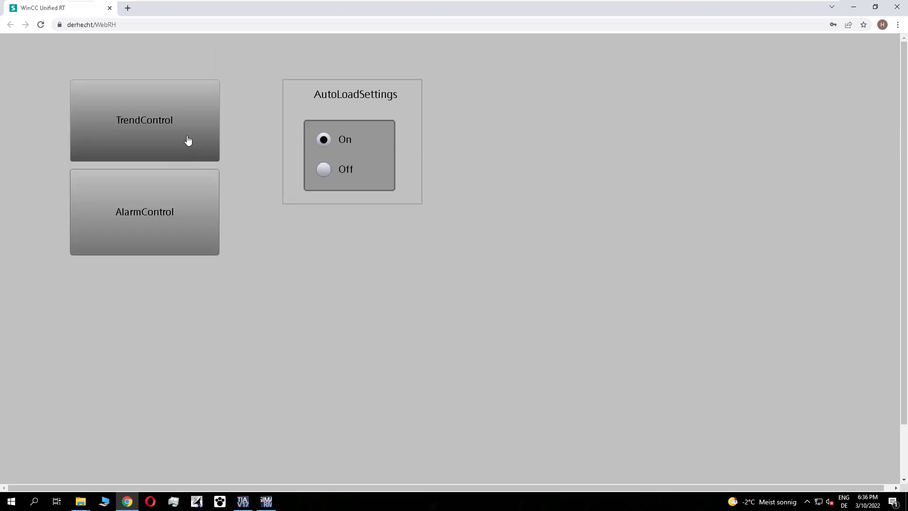
left_click(168, 106)
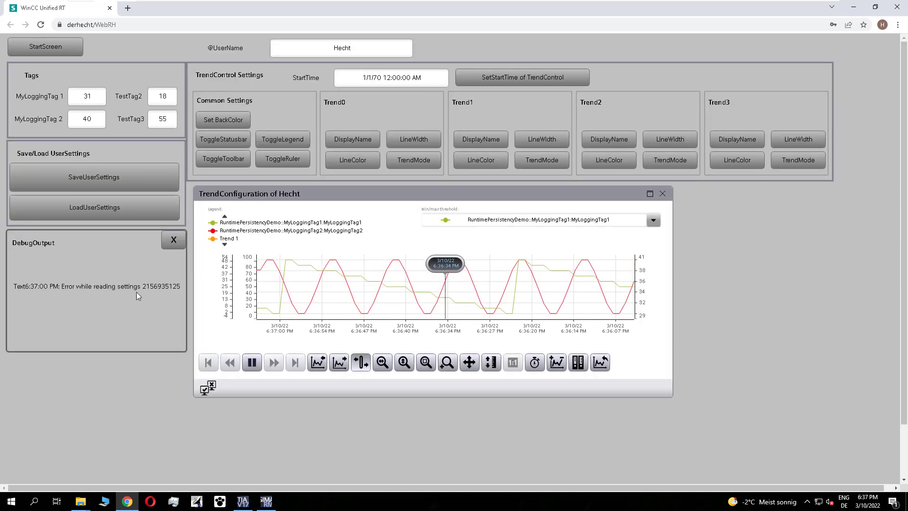
Step: Make Trend0 a thicker red line and Trend1 a thicker green line
left_click(414, 139)
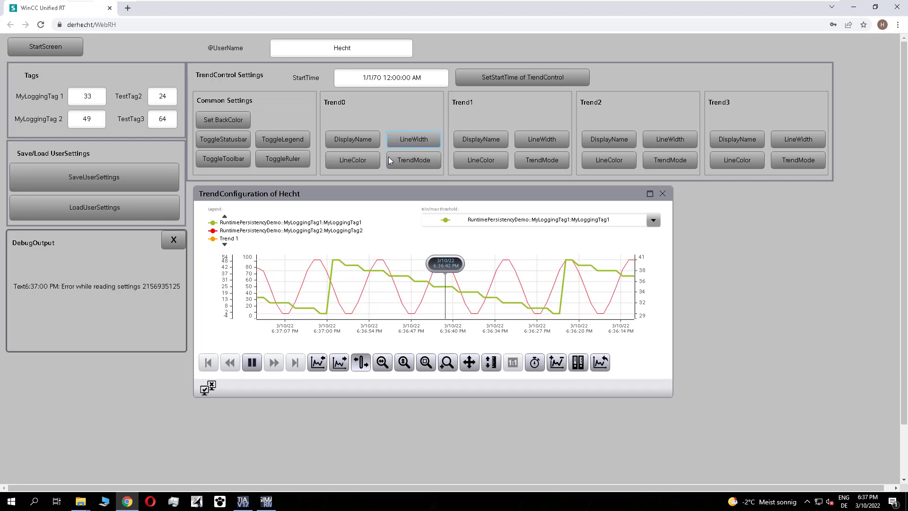
left_click(353, 160)
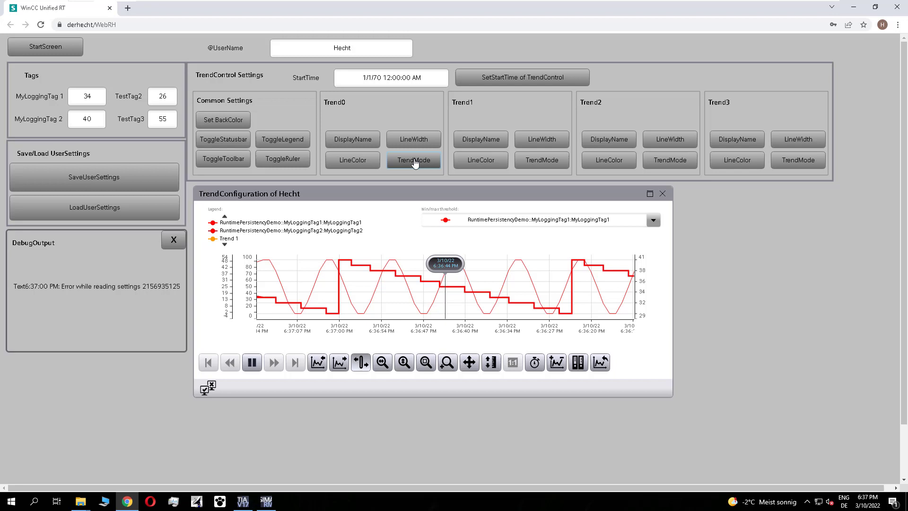
left_click(481, 160)
left_click(543, 140)
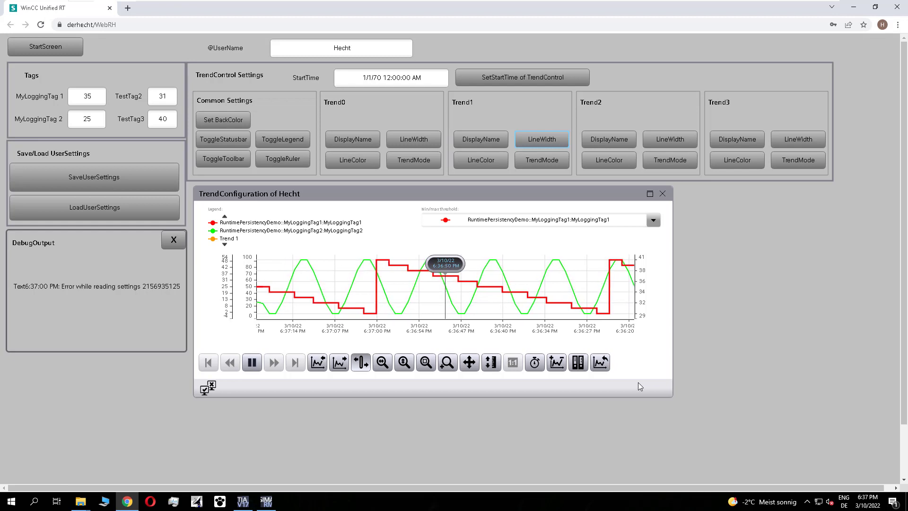
Step: In the trend selection dialog connect Trend 1 to RuntimePersistencyDemo::TestTag2 and confirm
left_click(579, 363)
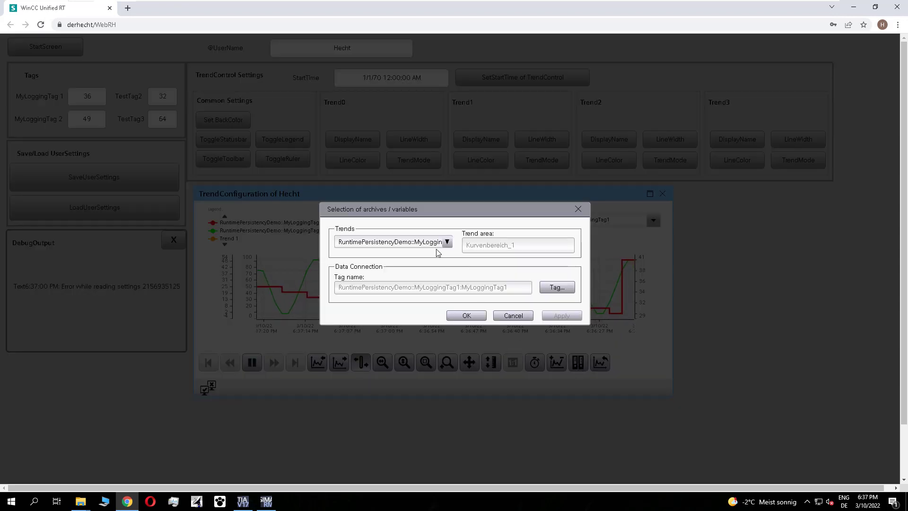
left_click(447, 242)
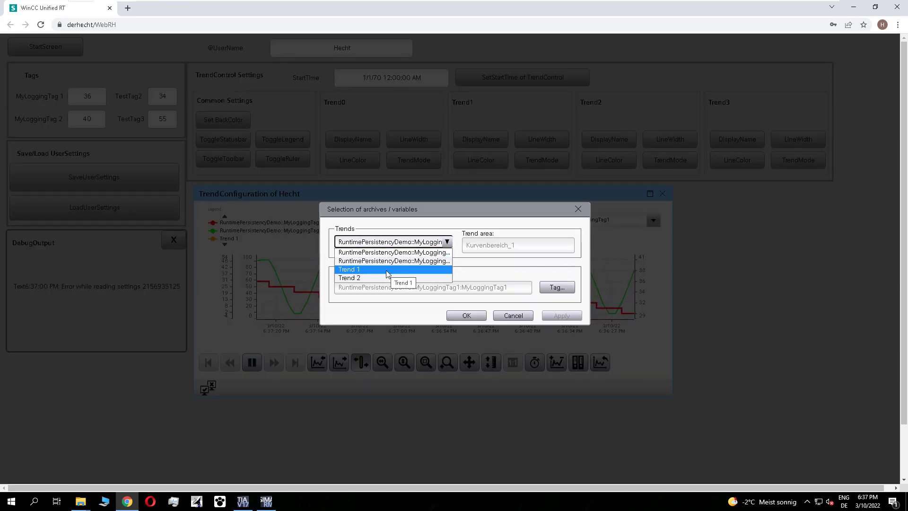
left_click(387, 270)
left_click(558, 290)
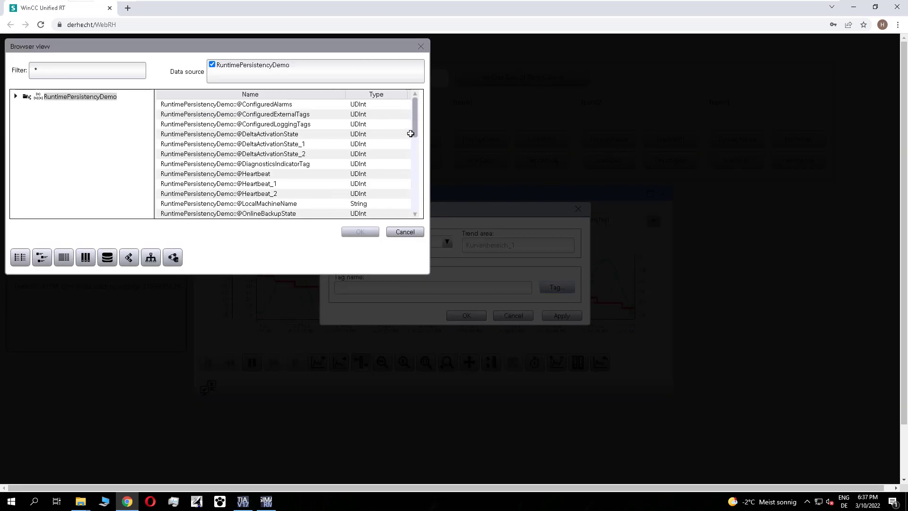
scroll(387, 205, "down", 5)
scroll(398, 207, "down", 5)
scroll(397, 209, "down", 5)
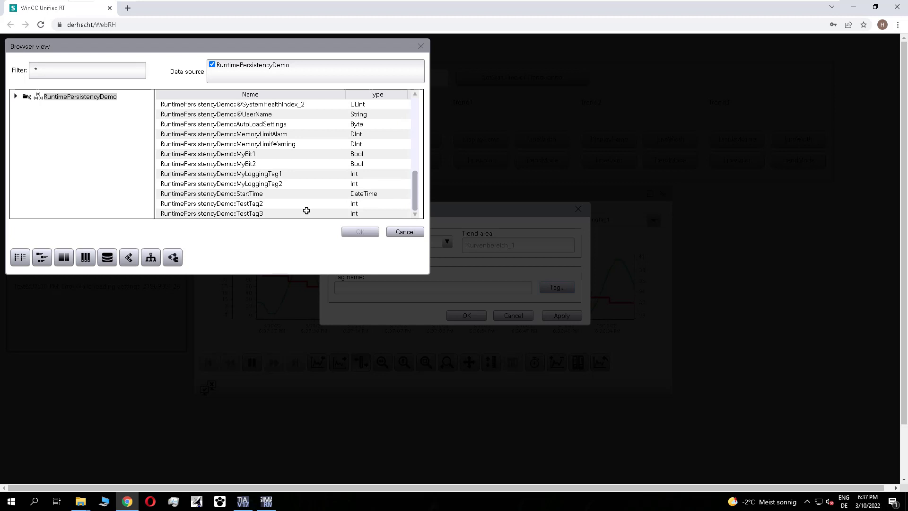
left_click(286, 204)
left_click(360, 232)
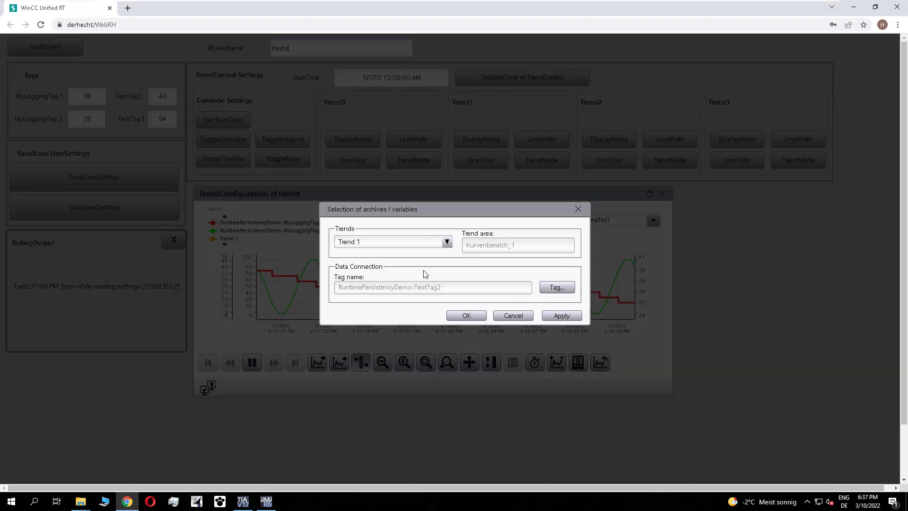
left_click(466, 316)
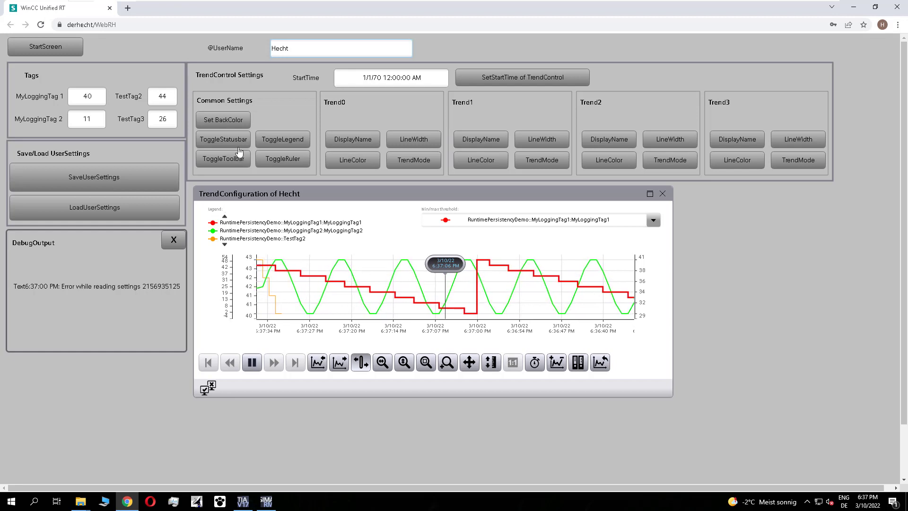
Step: Change the trend background colour and hide its status bar, toolbar, legend and ruler
left_click(224, 120)
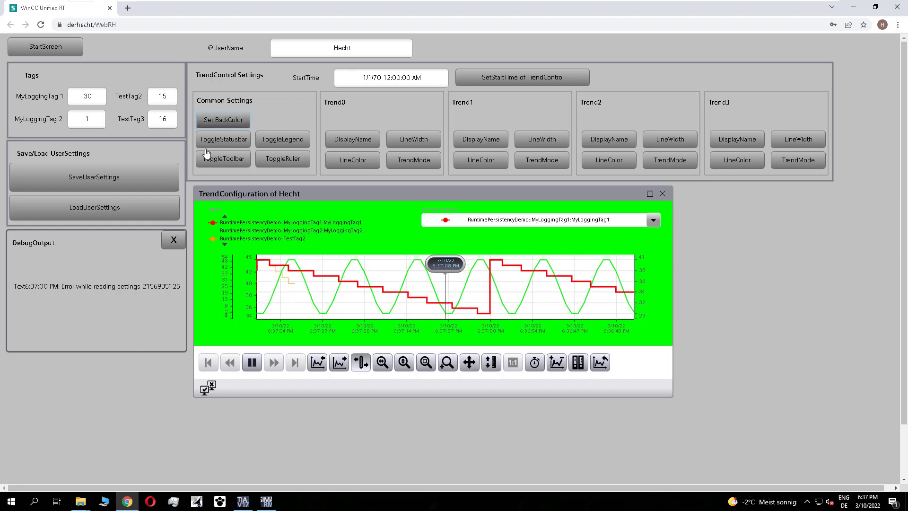
left_click(230, 142)
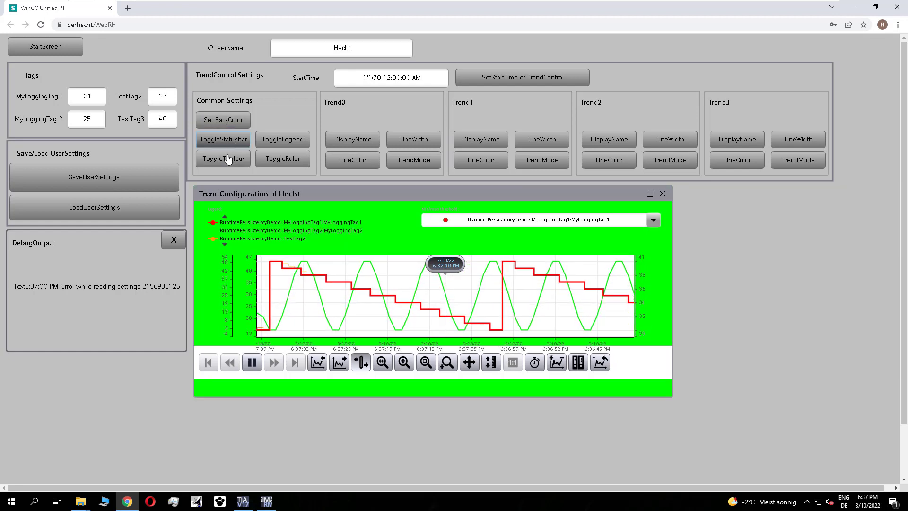
left_click(224, 159)
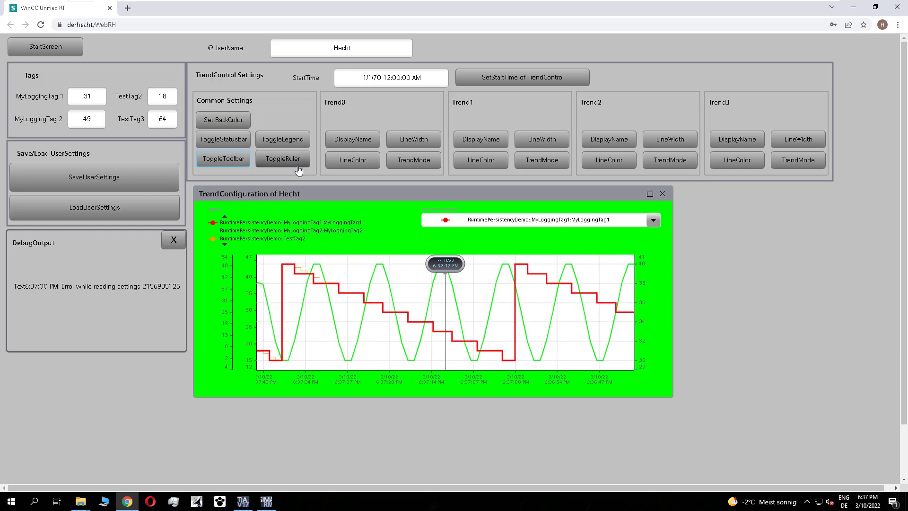
left_click(283, 140)
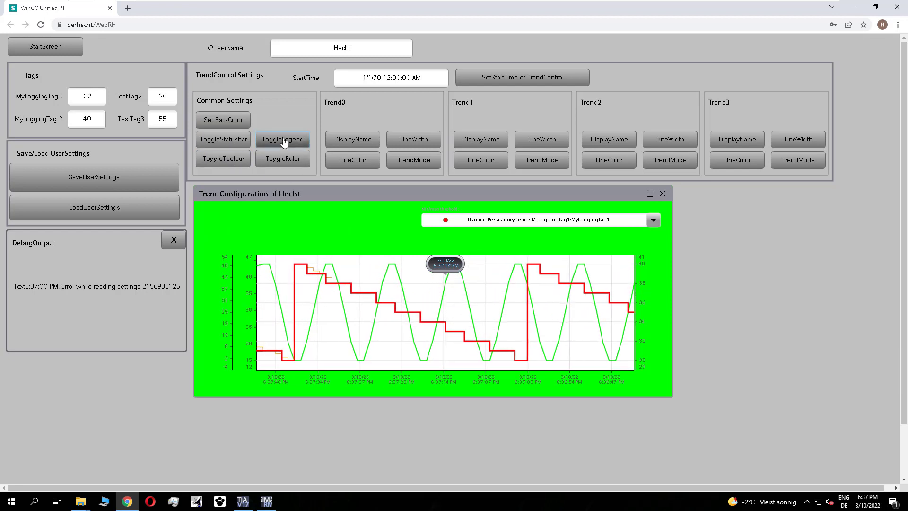
left_click(283, 158)
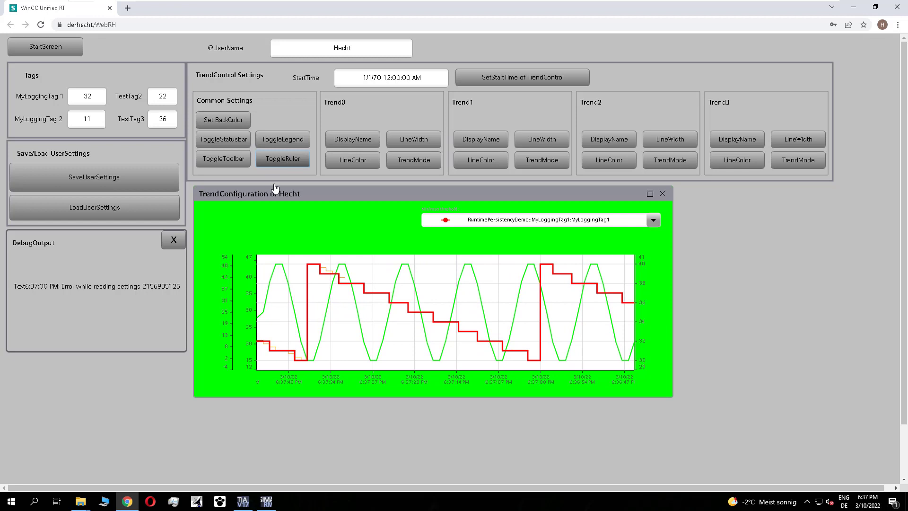
Step: Save these trend user settings and reopen the trend screen from the start screen
left_click(122, 177)
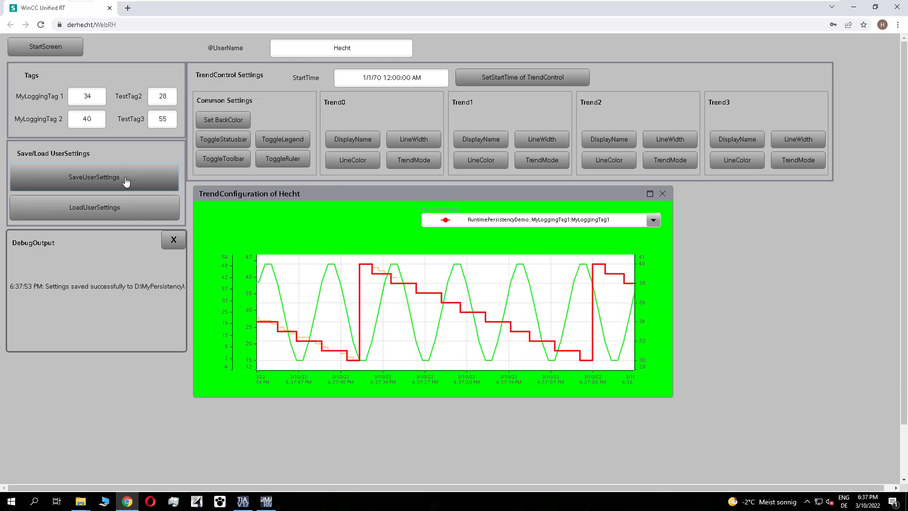
left_click(41, 46)
left_click(128, 119)
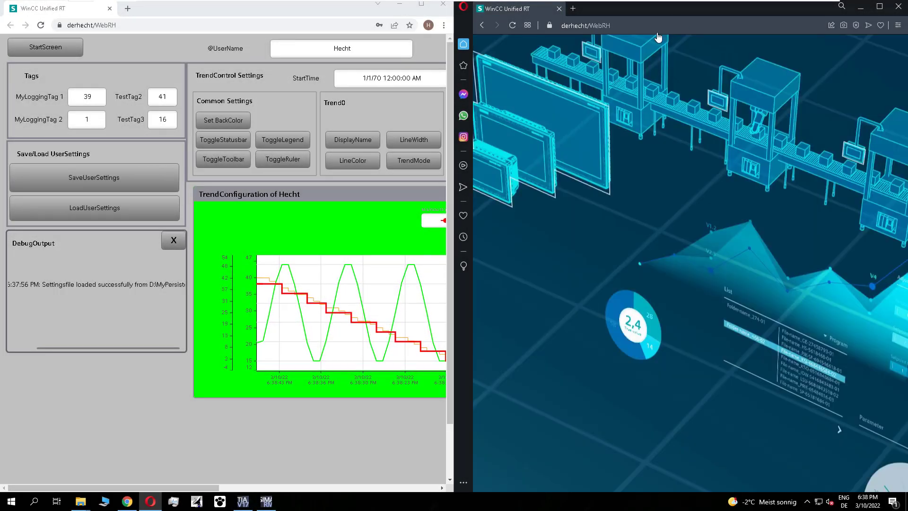
Step: Sign in as the second user in the other browser and go to its TrendControl screen
left_click(654, 212)
left_click(662, 196)
type("Pike")
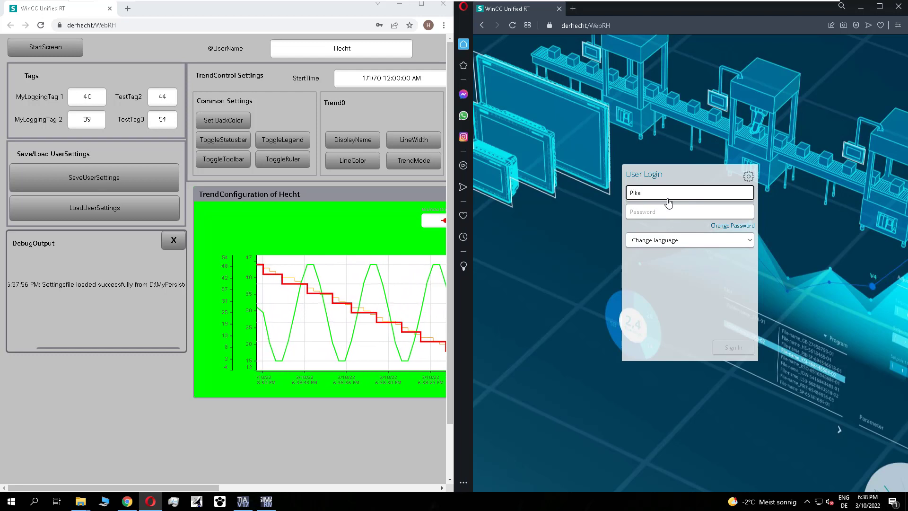
key("Tab")
type("•")
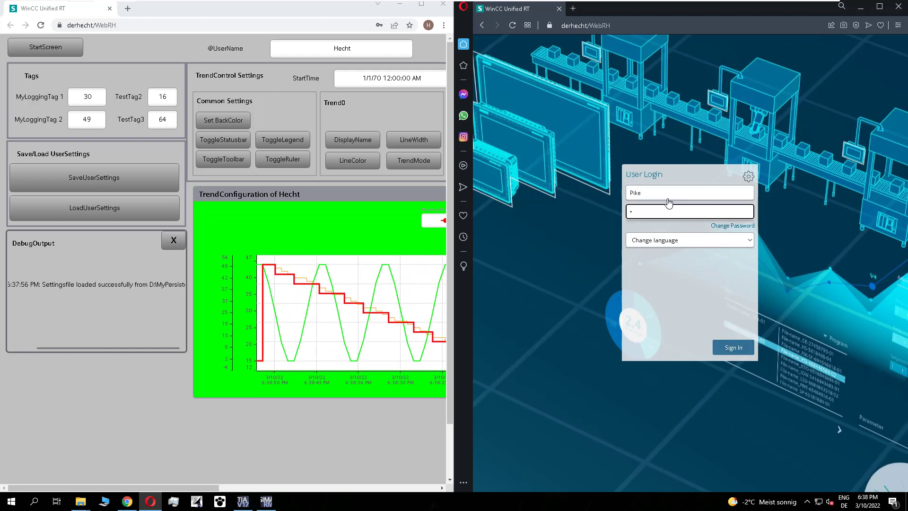
key("BackSpace")
type("•")
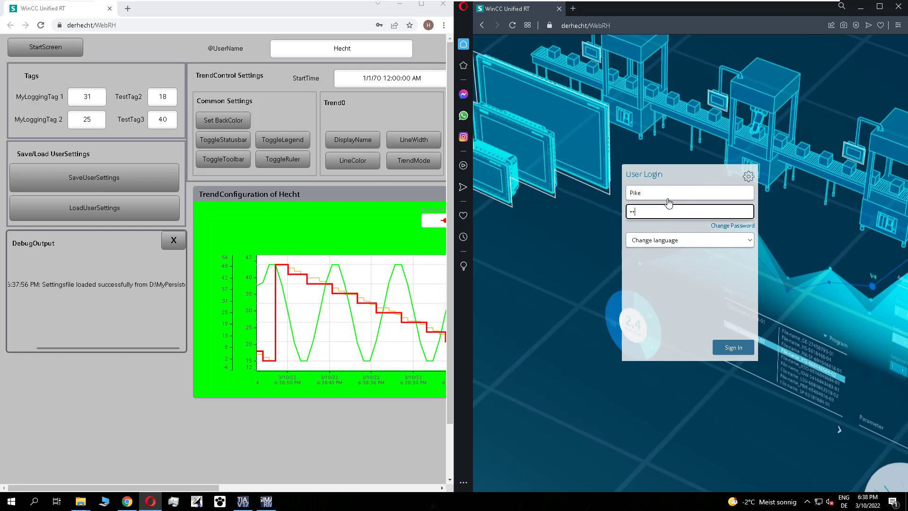
left_click(738, 347)
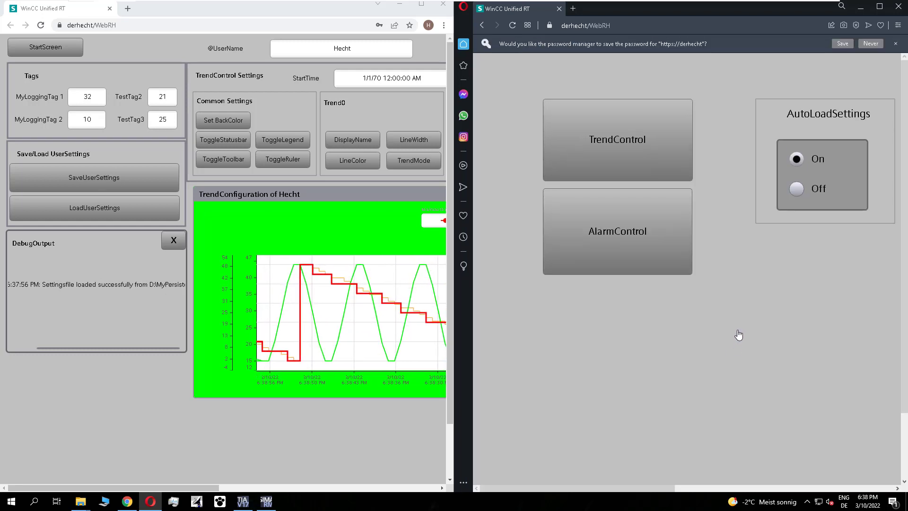
left_click(642, 161)
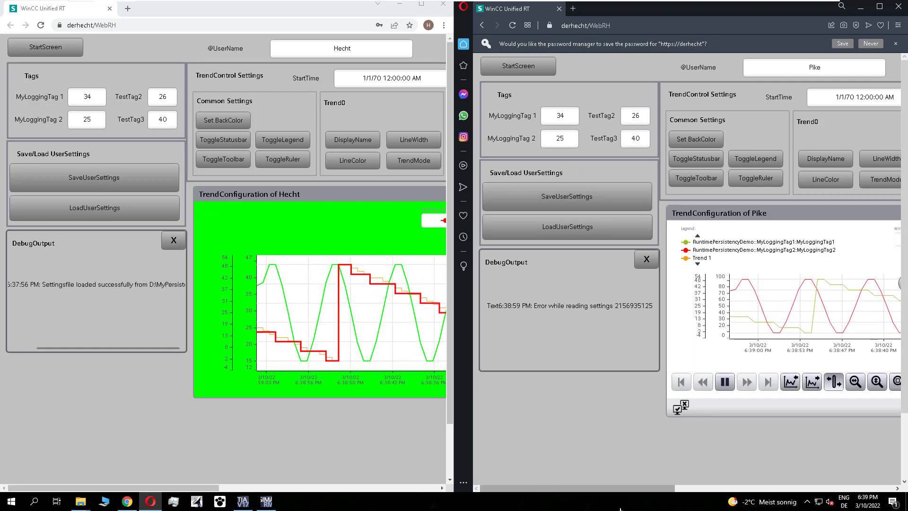
left_click_drag(651, 488, 680, 489)
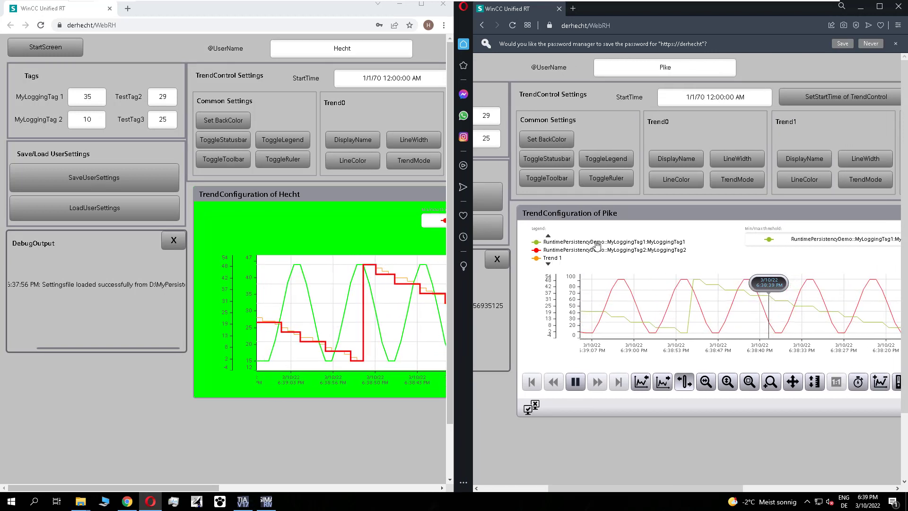
Step: Name Trend0 after the user, thicken and recolour it, and recolour Trend1 twice
left_click(675, 159)
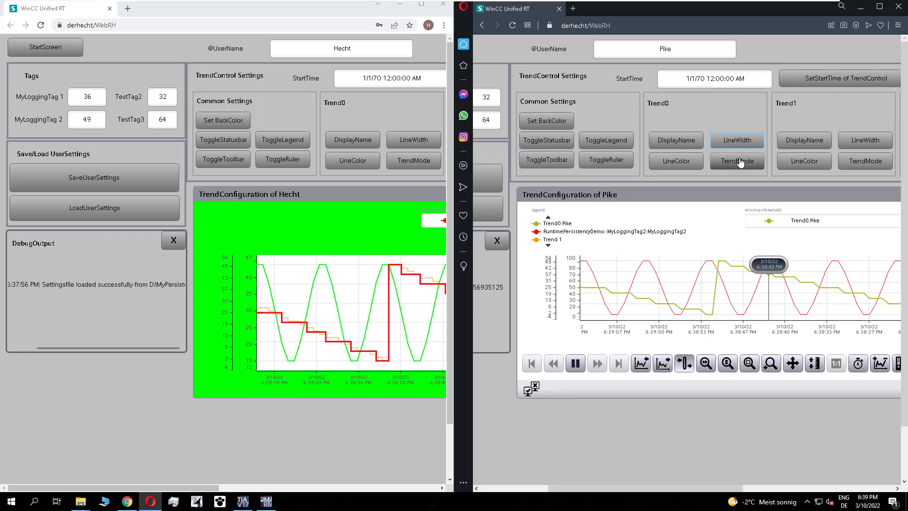
left_click(739, 157)
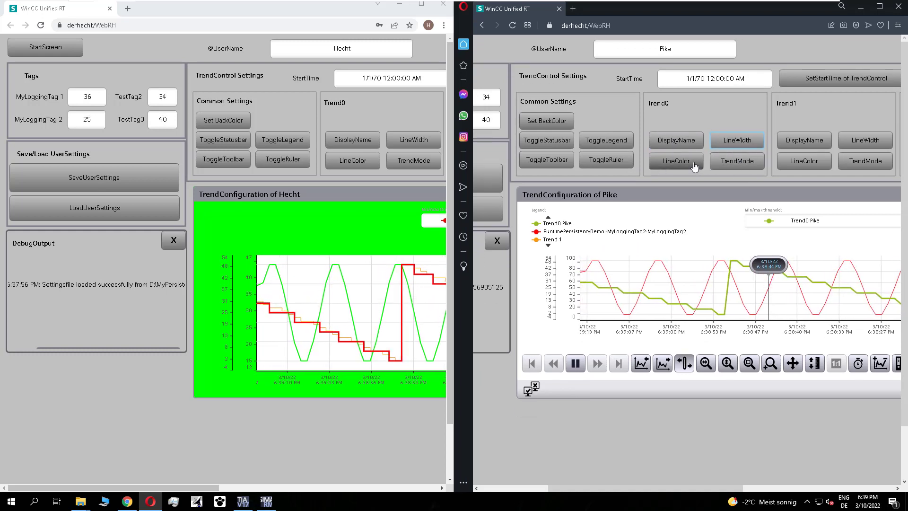
left_click(677, 161)
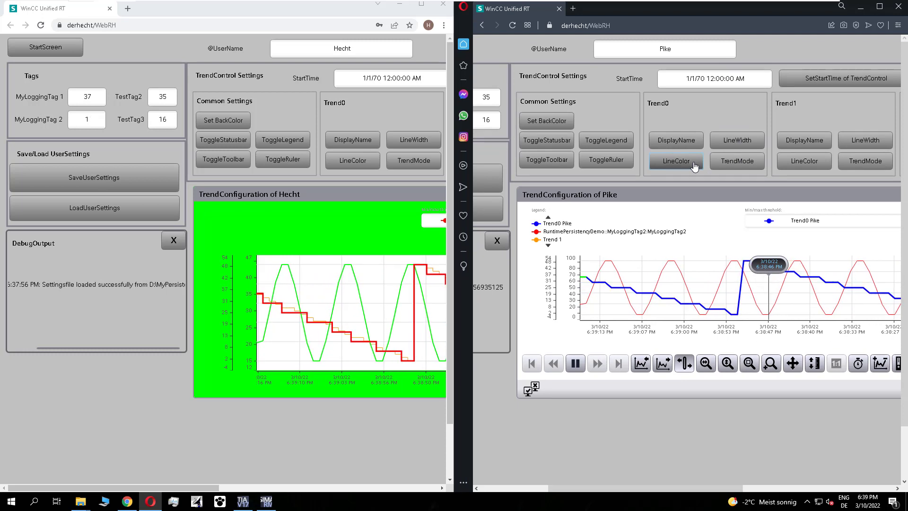
left_click(804, 161)
left_click(804, 161)
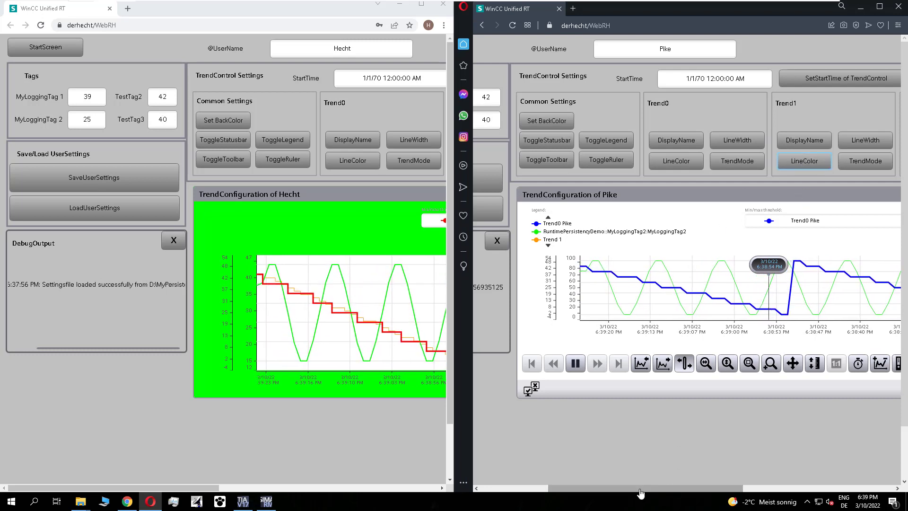
Step: Save the second user's trend settings, reload that runtime page and reopen its trend screen
left_click_drag(641, 494, 554, 494)
left_click(584, 182)
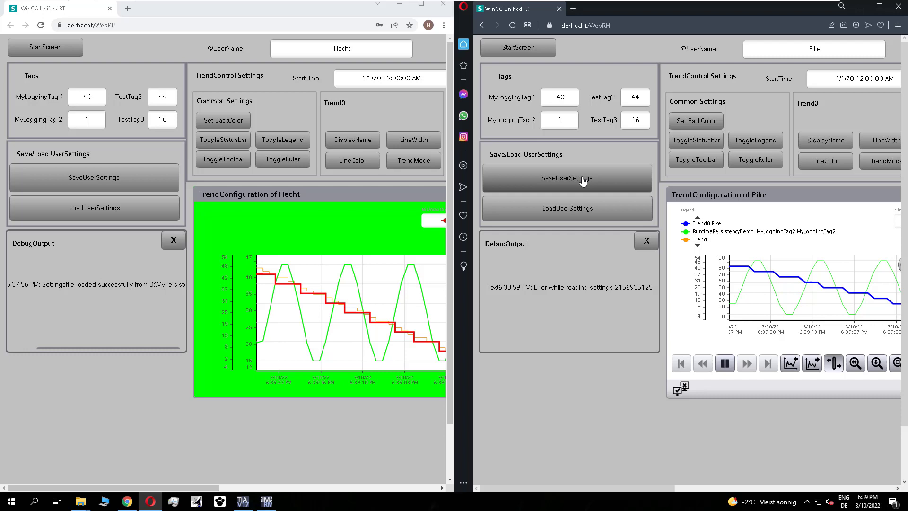
left_click(637, 25)
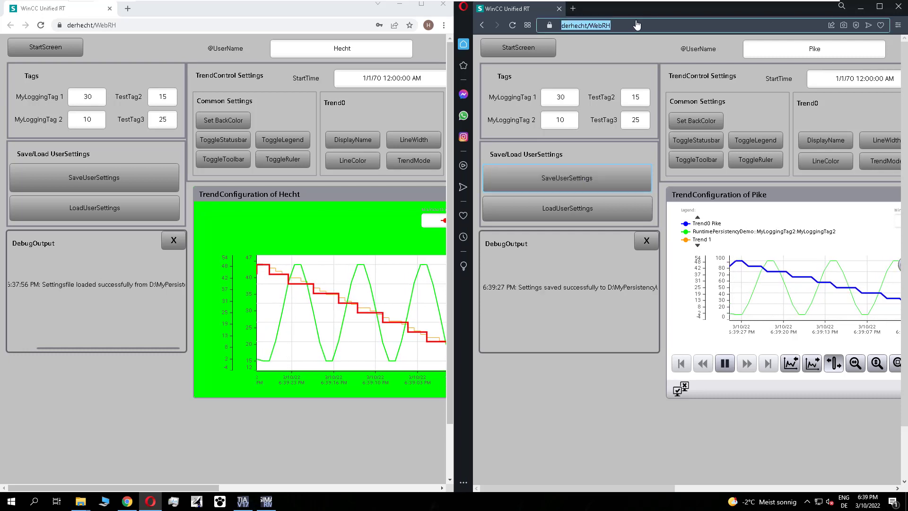
key("Return")
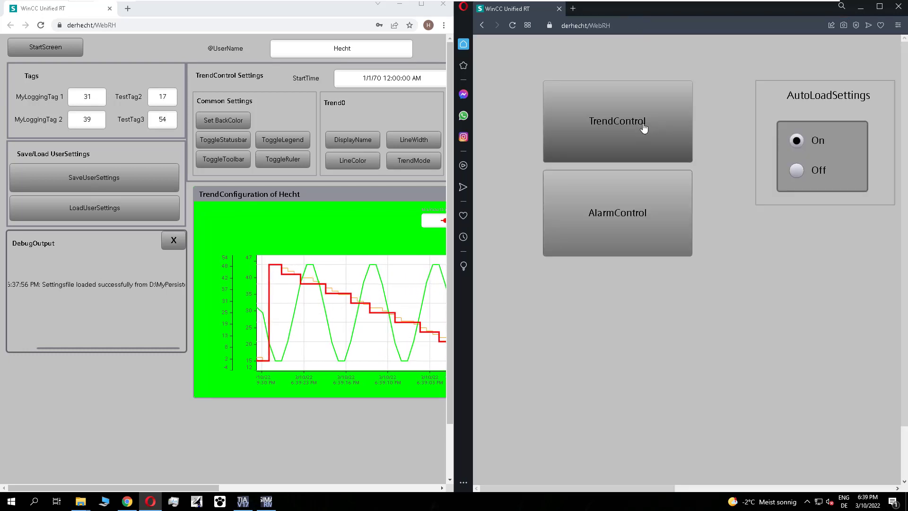
left_click(643, 126)
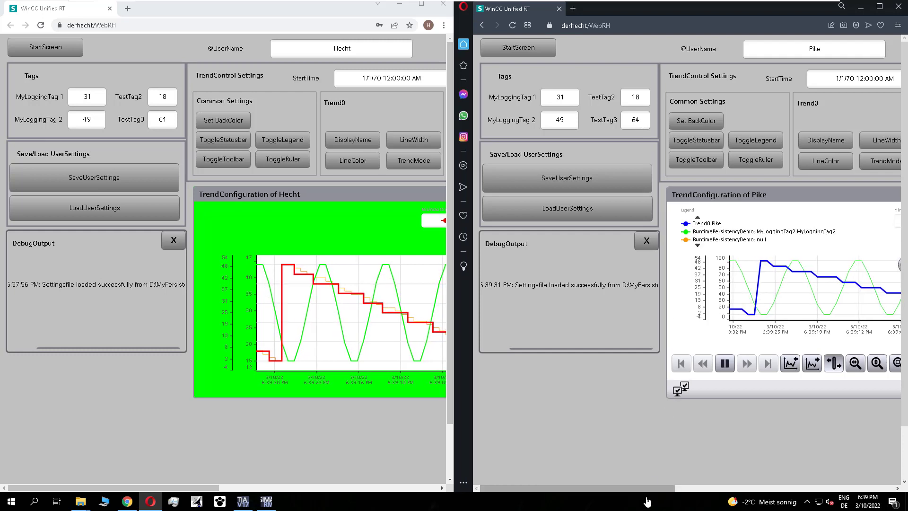
left_click_drag(704, 489, 759, 489)
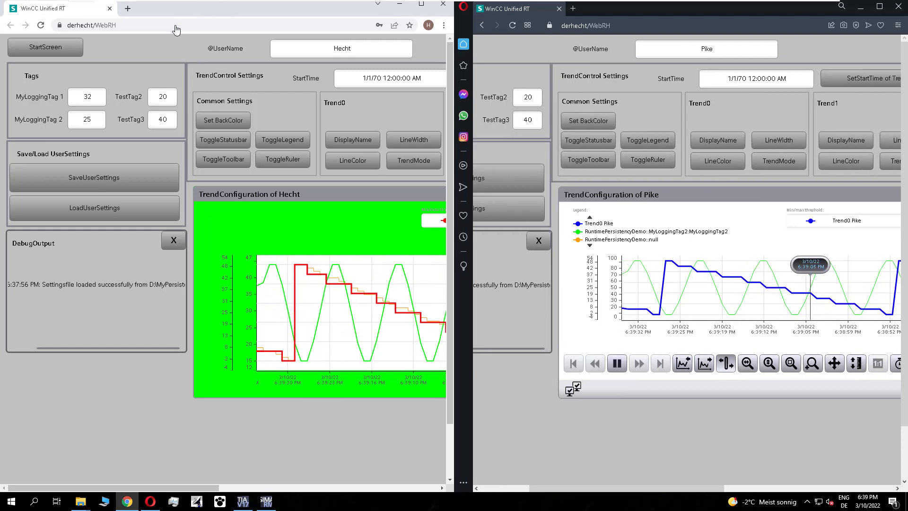
Step: Reload the first user's runtime page and reopen its trend screen
left_click(154, 26)
key("Return")
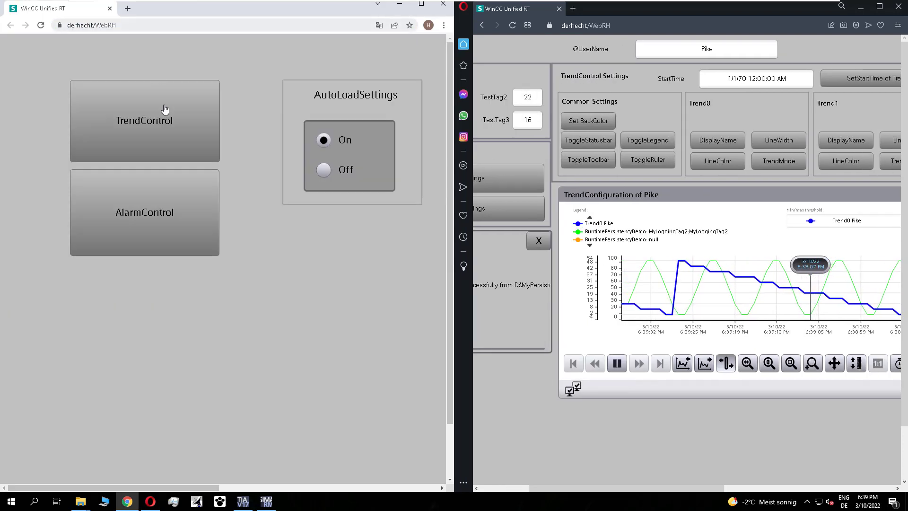
left_click(170, 122)
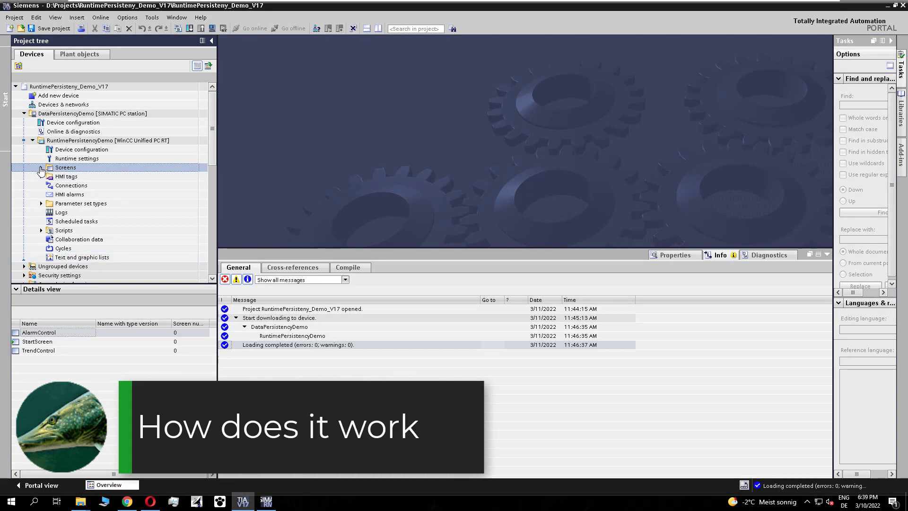
Step: Open the TrendControl screen in the editor, enlarge the canvas and select the SaveUserSettings button
left_click(41, 168)
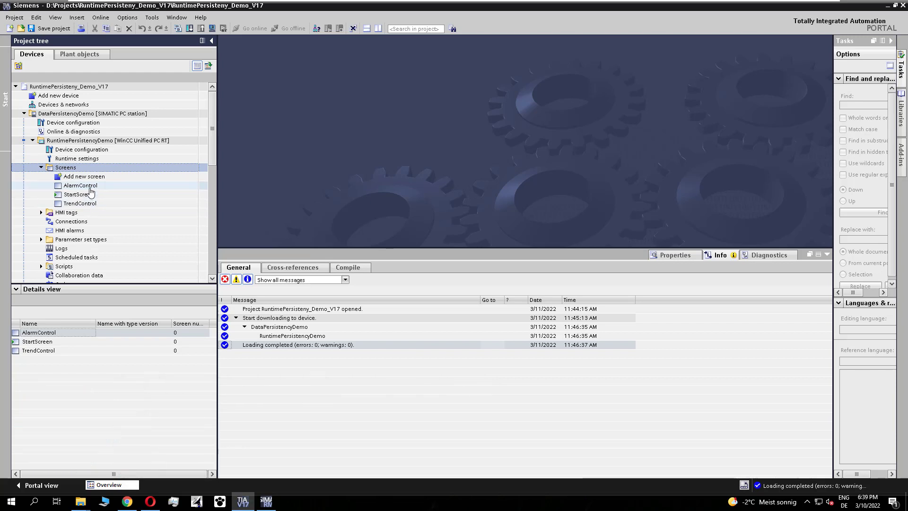
left_click(80, 204)
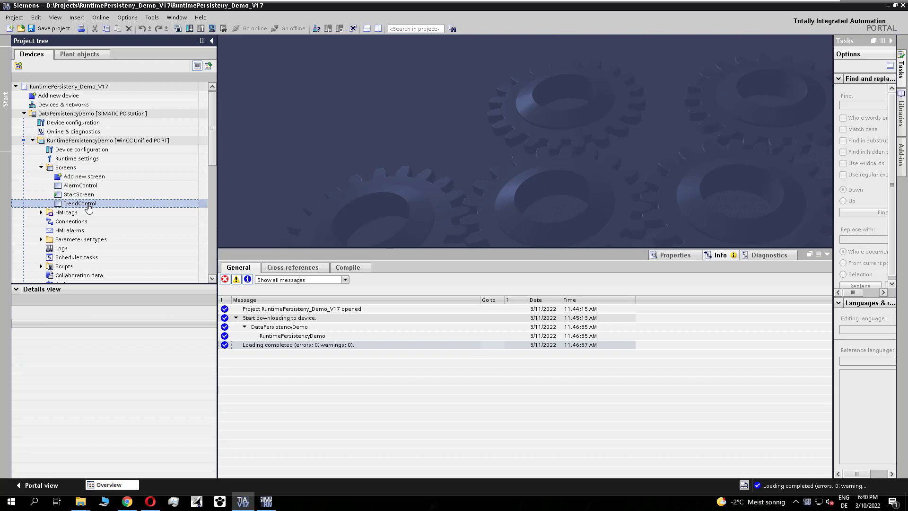
double_click(88, 207)
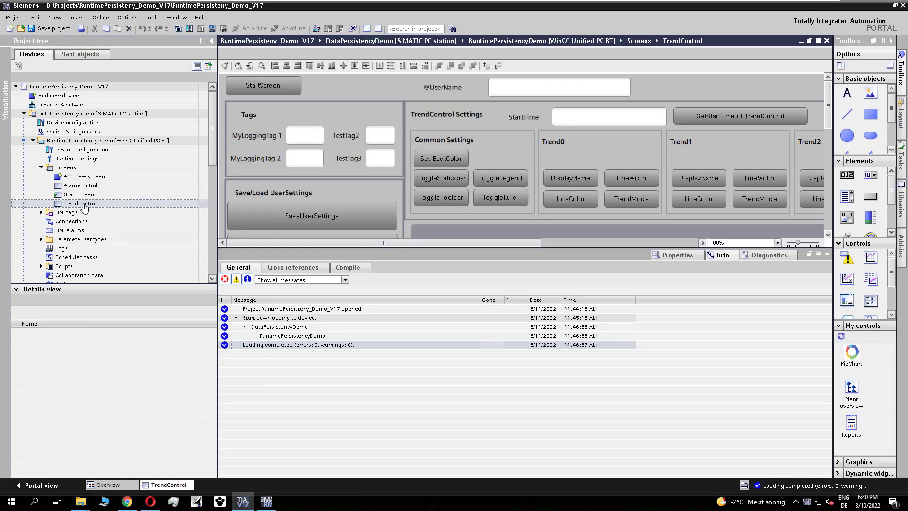
left_click_drag(464, 253, 463, 315)
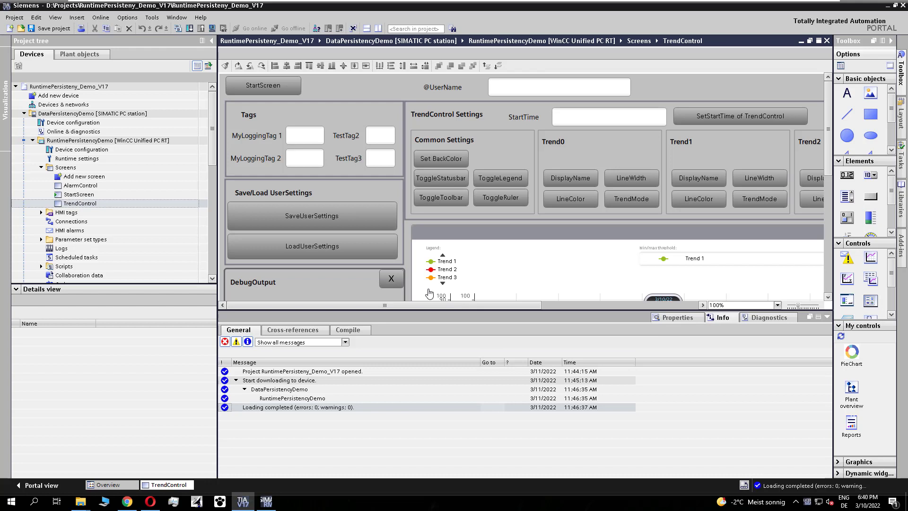
left_click(321, 216)
Step: Show the button's Properties, its Events and the 'Click left mouse button' script
left_click(675, 318)
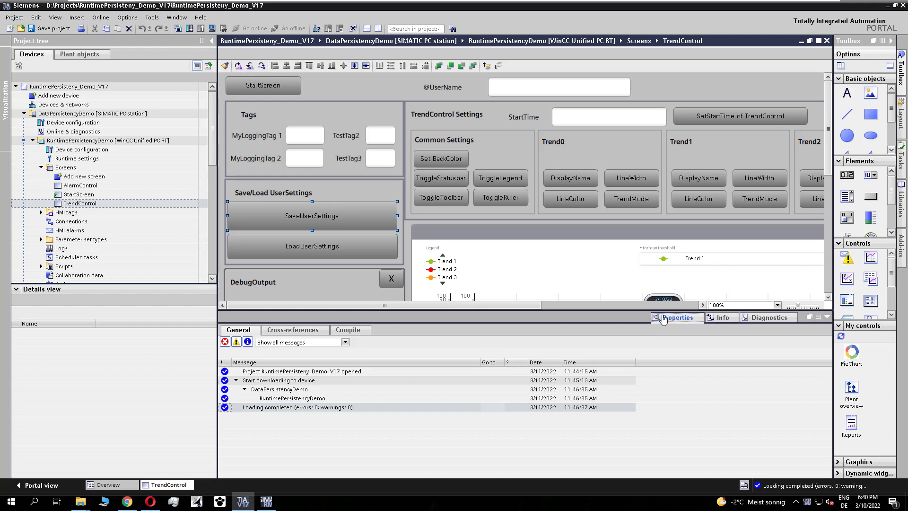
left_click(288, 330)
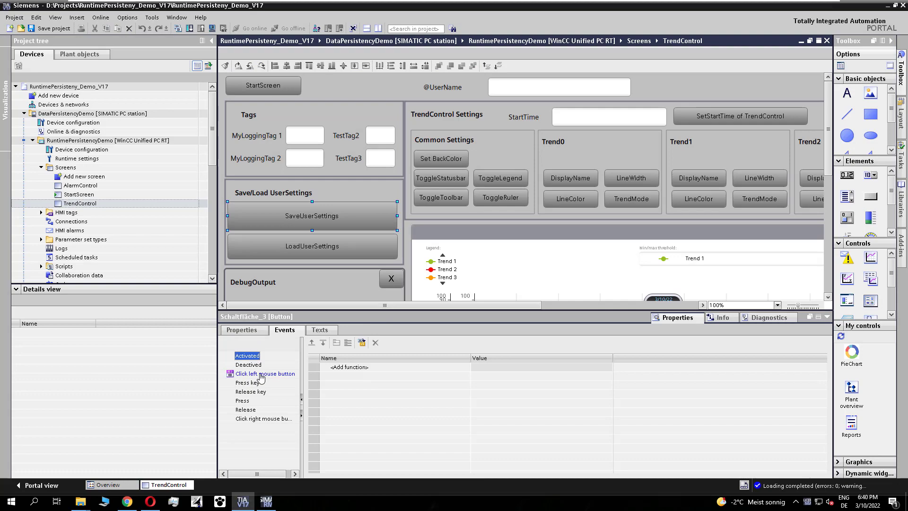
left_click(263, 374)
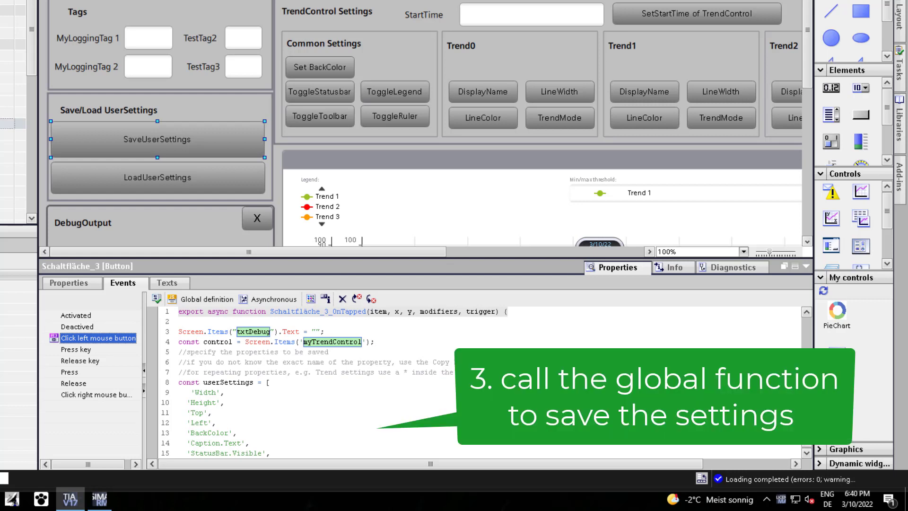
scroll(476, 383, "down", 5)
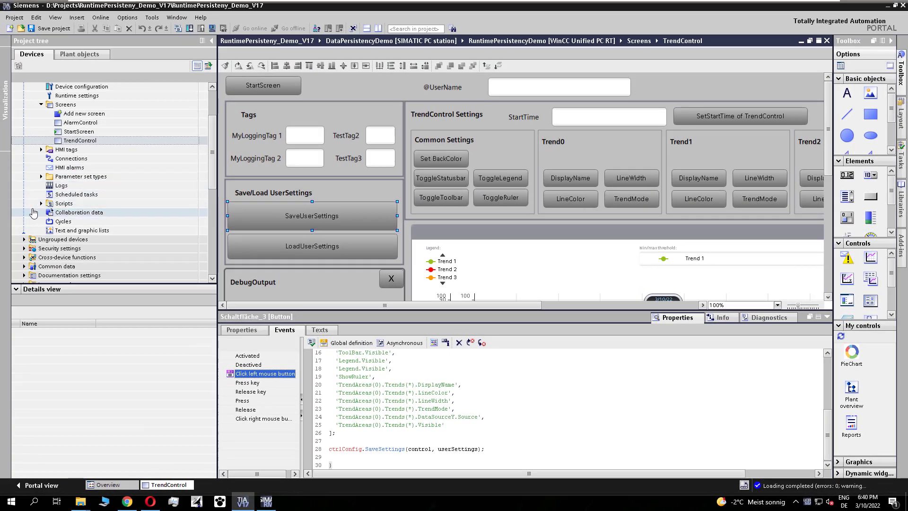
Step: Show the PersistencyConfig global definition area with save path D:\MyPersistency\
left_click(40, 203)
left_click(50, 220)
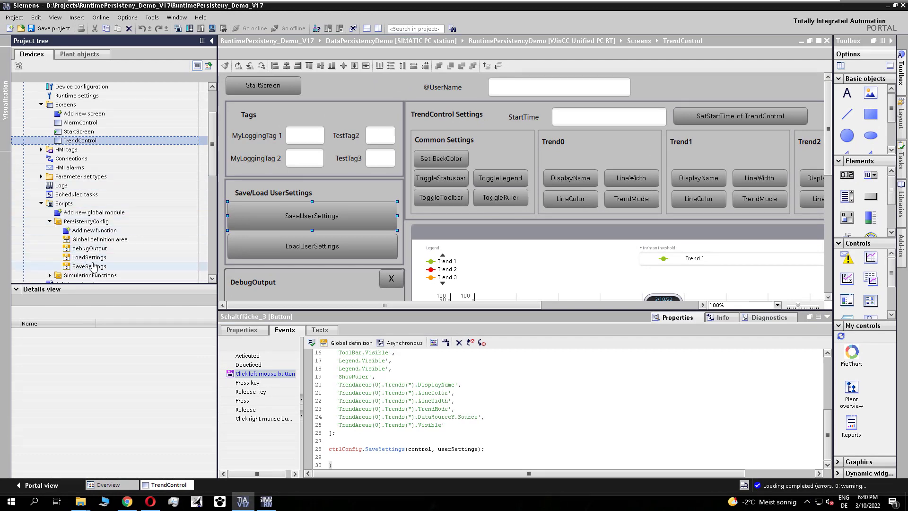
double_click(113, 239)
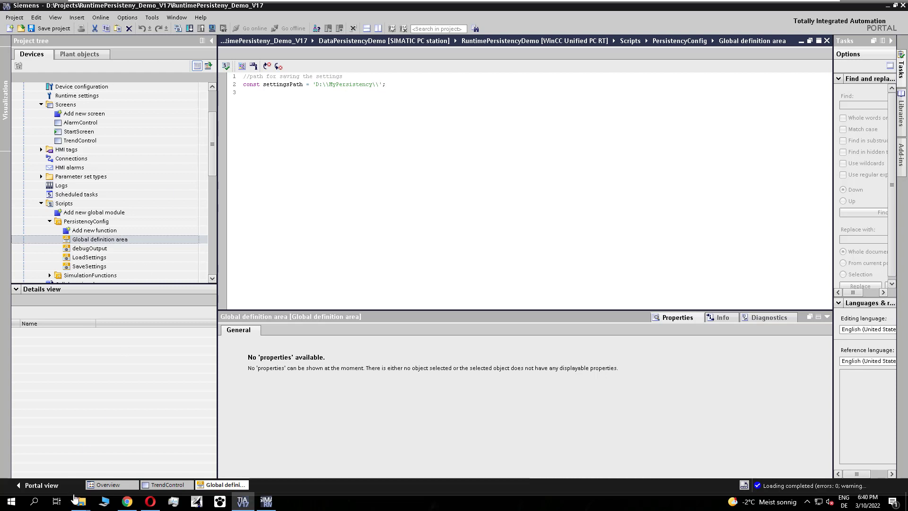
mouse_move(80, 502)
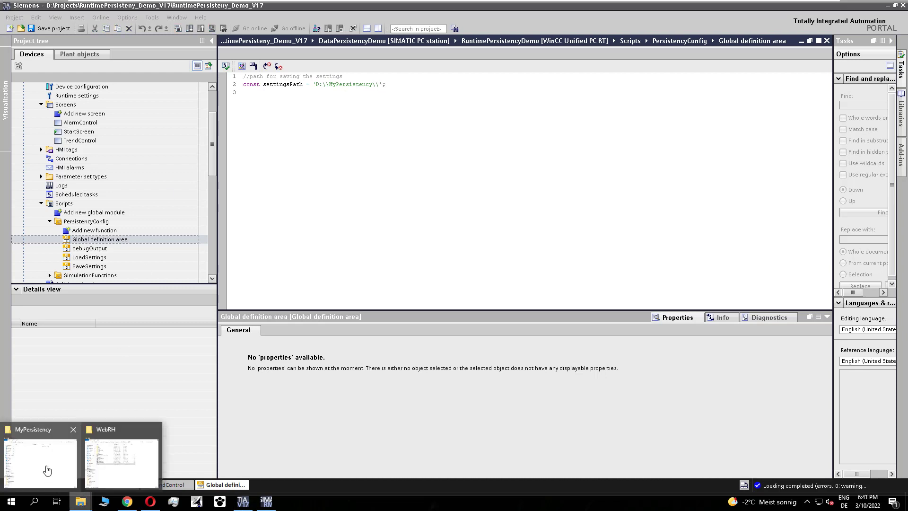
Step: View Pike_TrendControl_myTrendControl.json from D:\MyPersistency in Notepad++
left_click(41, 461)
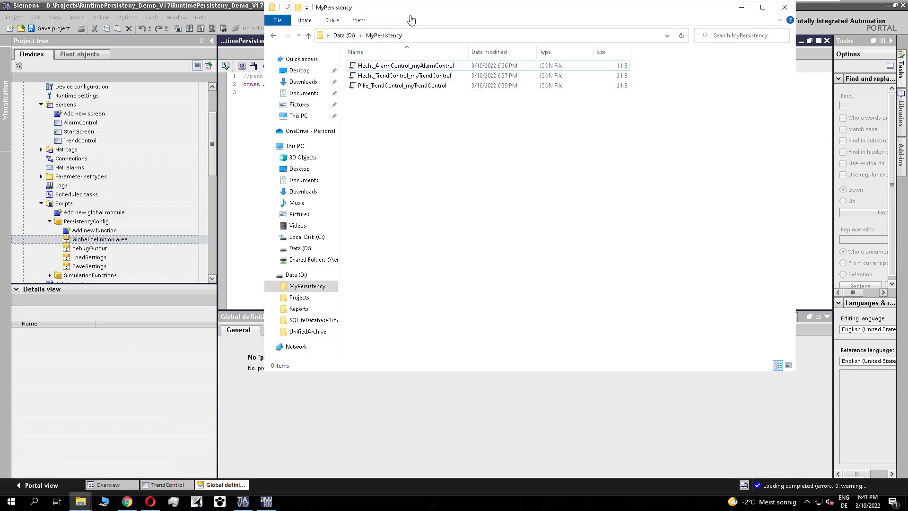
left_click_drag(410, 12, 423, 119)
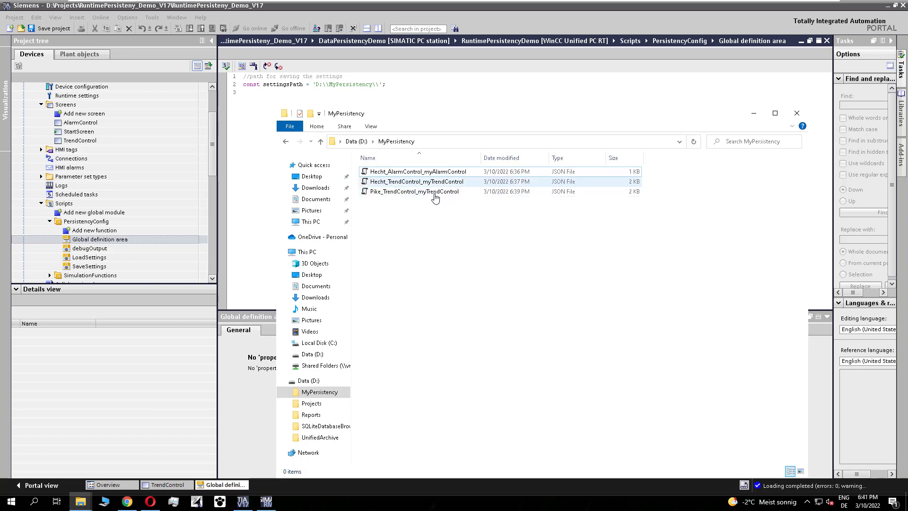
right_click(435, 198)
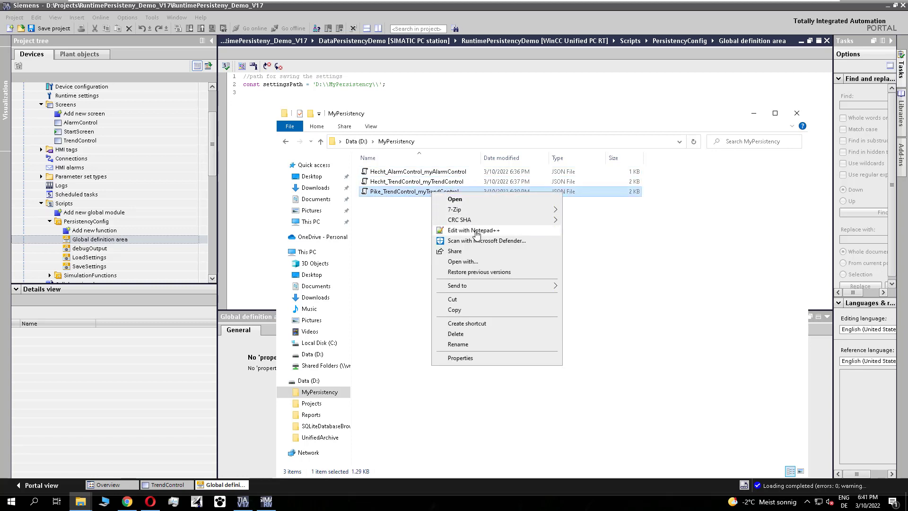
left_click(473, 229)
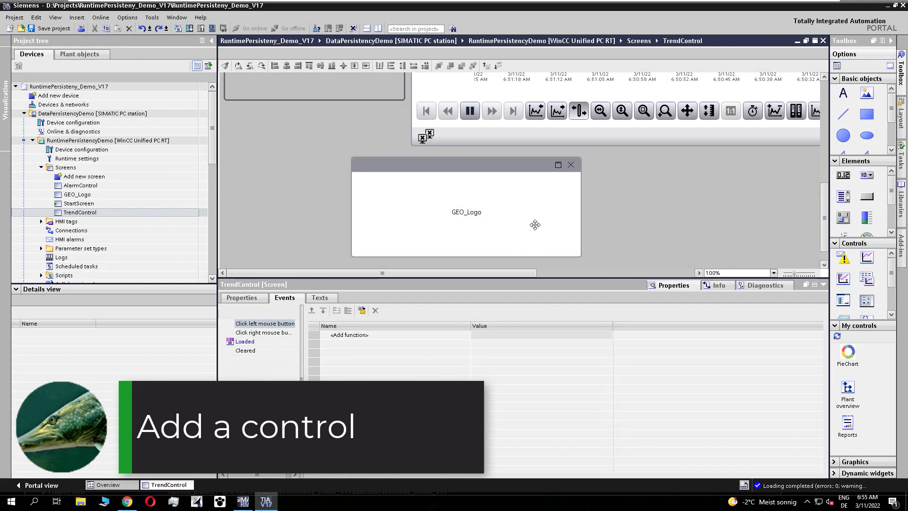
Step: Nudge the GEO_Logo screen window up-left and show the SaveUserSettings click script
mouse_move(459, 168)
left_mouse_down()
mouse_move(447, 165)
mouse_move(453, 169)
left_mouse_up()
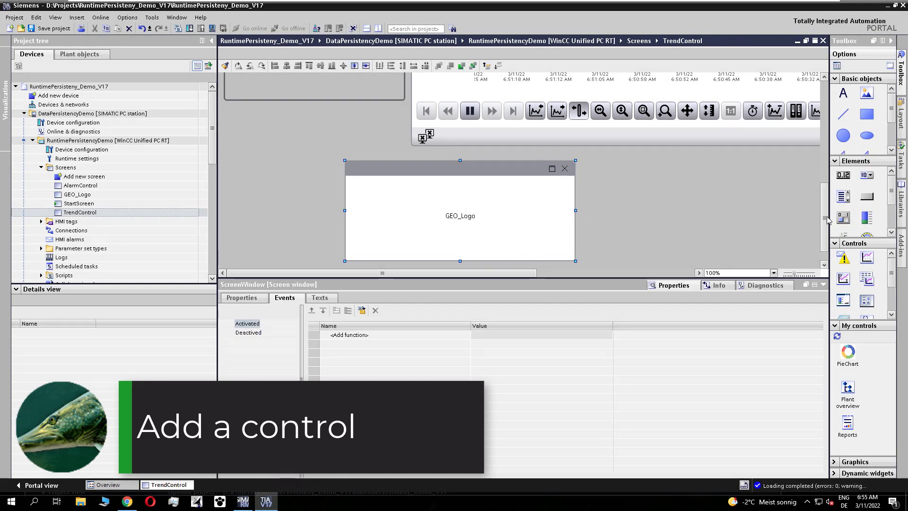
scroll(825, 221, "up", 10)
left_click(278, 139)
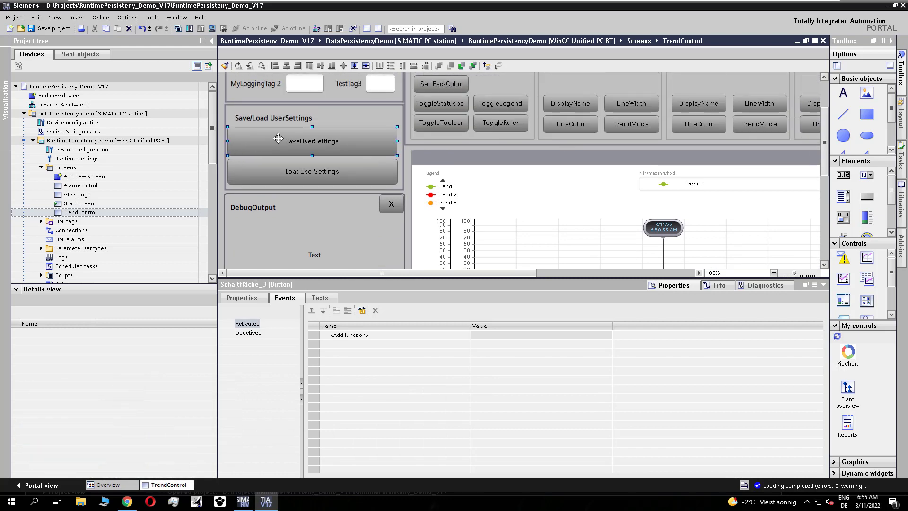
left_click(257, 342)
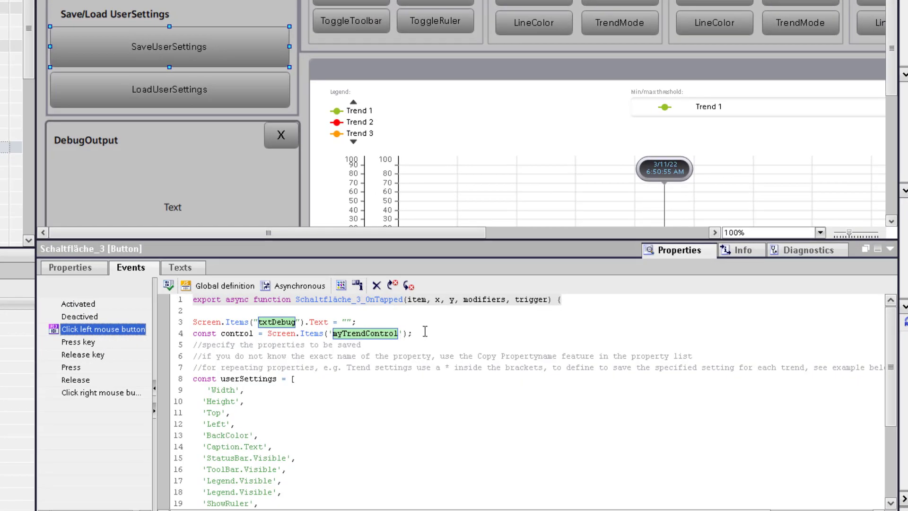
Step: Duplicate the myTrendControl line as control1 referencing Screen.Items('ScreenWindow')
left_click_drag(413, 333, 191, 332)
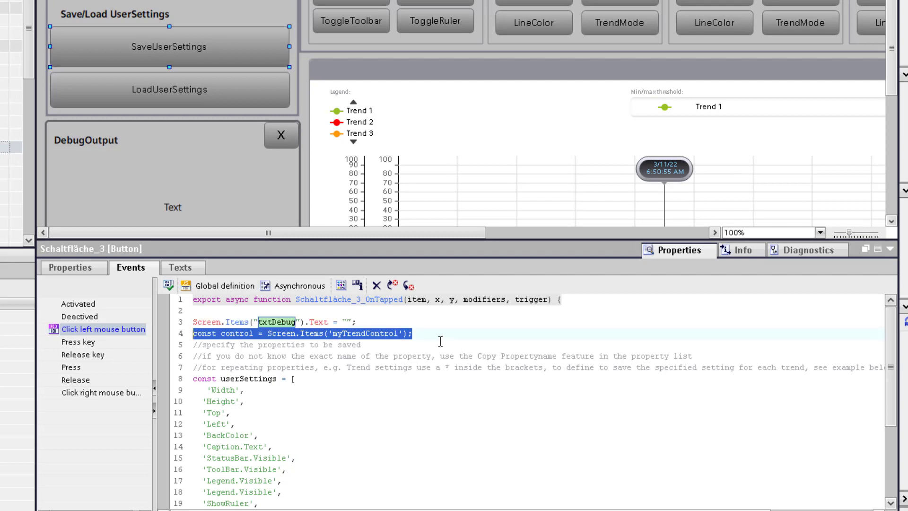
left_click(432, 334)
key("Return")
type("const control = Screen.Items('myTrendControl');")
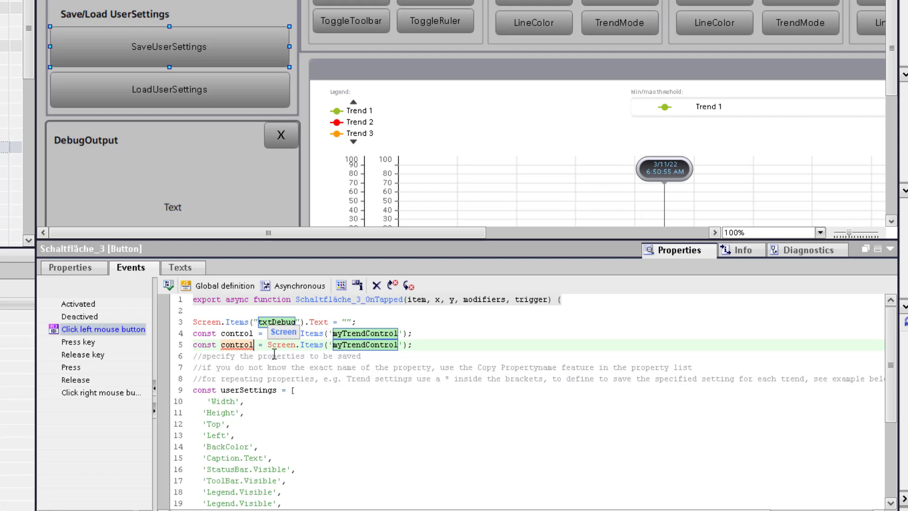
type("1")
double_click(371, 345)
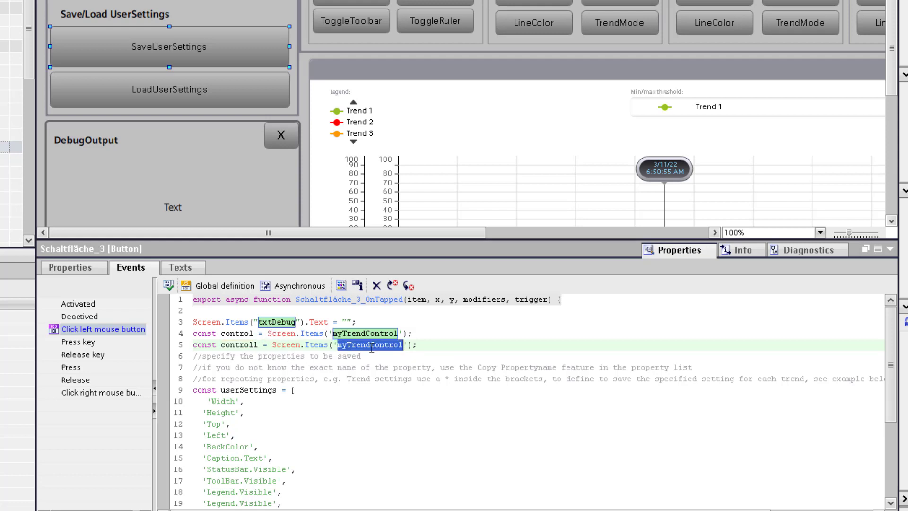
key("ctrl+j")
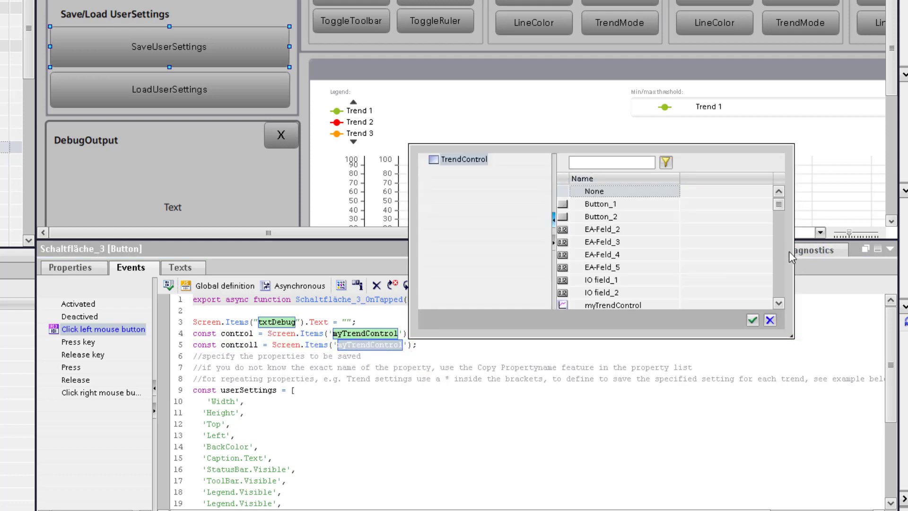
mouse_move(780, 205)
left_mouse_down()
mouse_move(779, 297)
mouse_move(780, 259)
left_mouse_up()
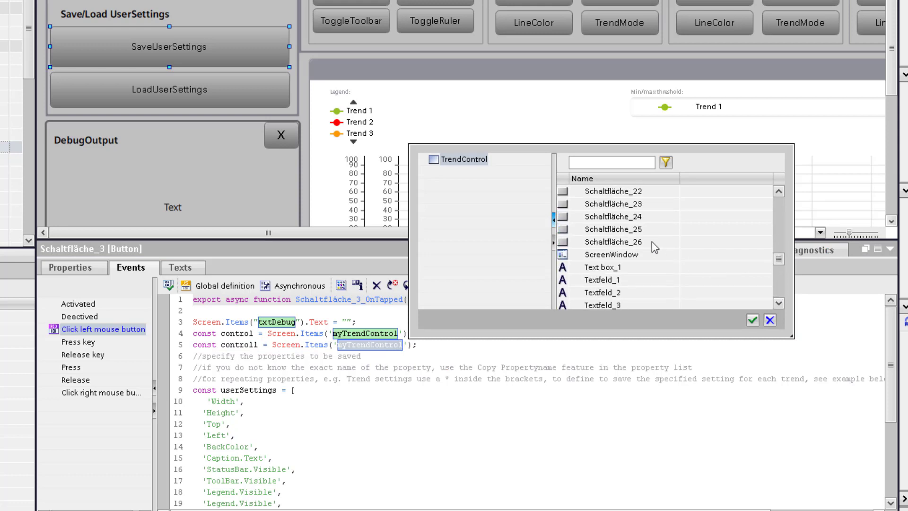
left_click(628, 255)
left_click(753, 321)
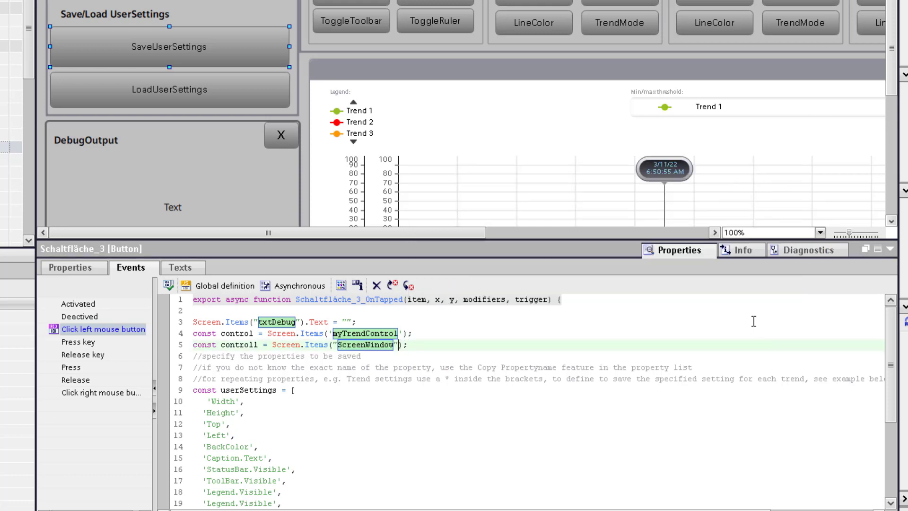
left_click(313, 396)
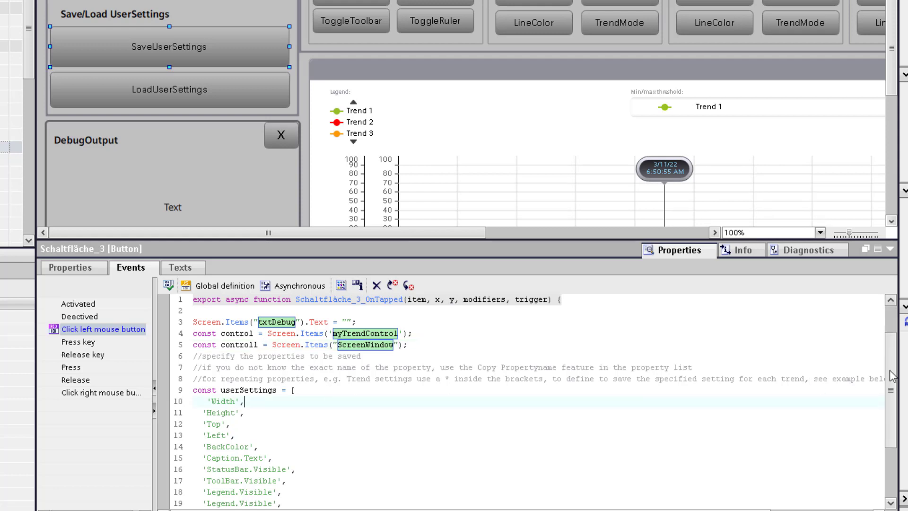
scroll(888, 399, "down", 3)
scroll(852, 426, "down", 2)
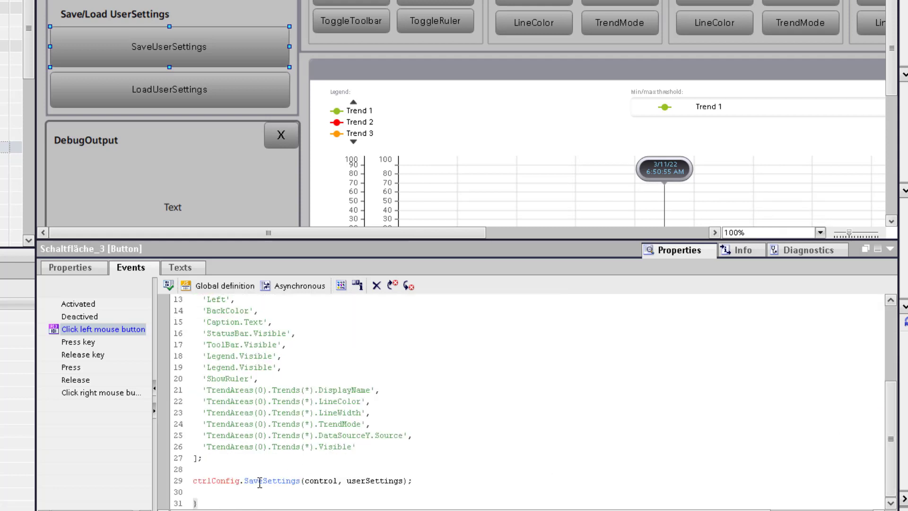
Step: Add an empty 'const userSettings1 = [ ];' array before the save call
key("Return")
key("Return")
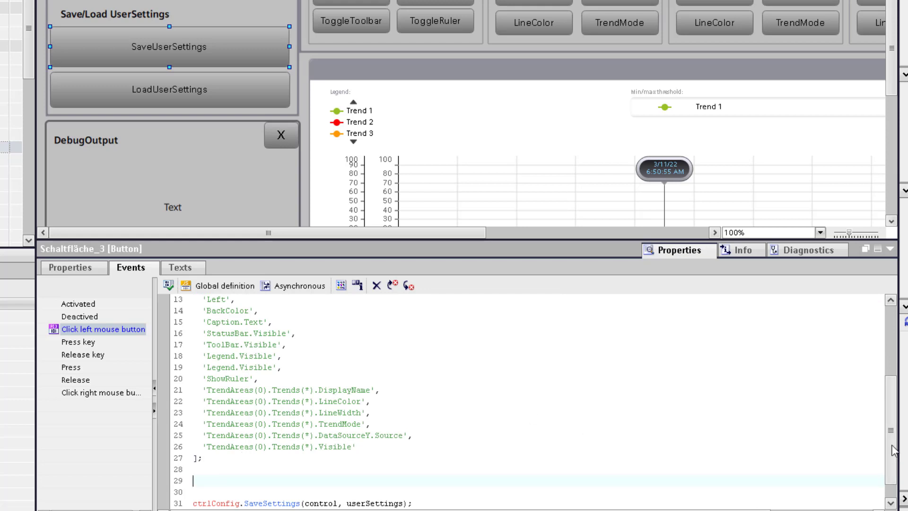
left_click_drag(893, 455, 890, 302)
left_click(171, 391)
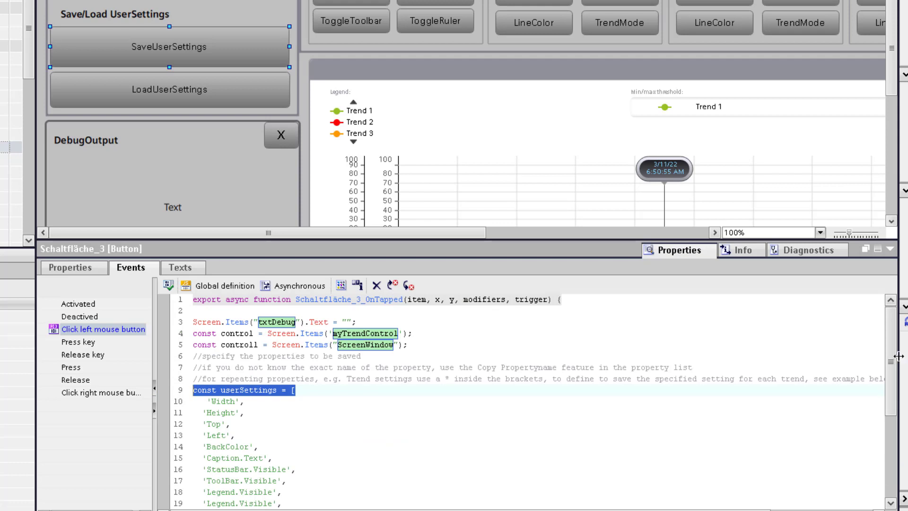
left_click_drag(891, 355, 891, 440)
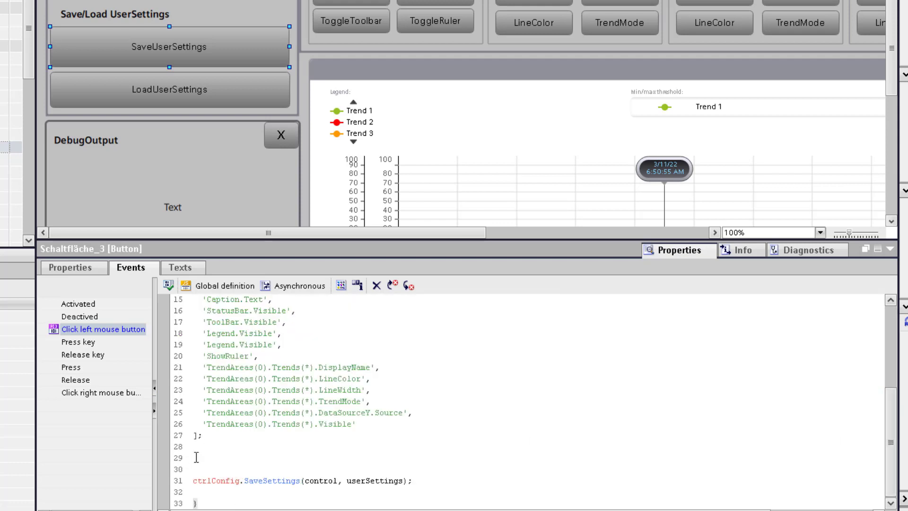
type("const userSettings = [")
left_click(283, 458)
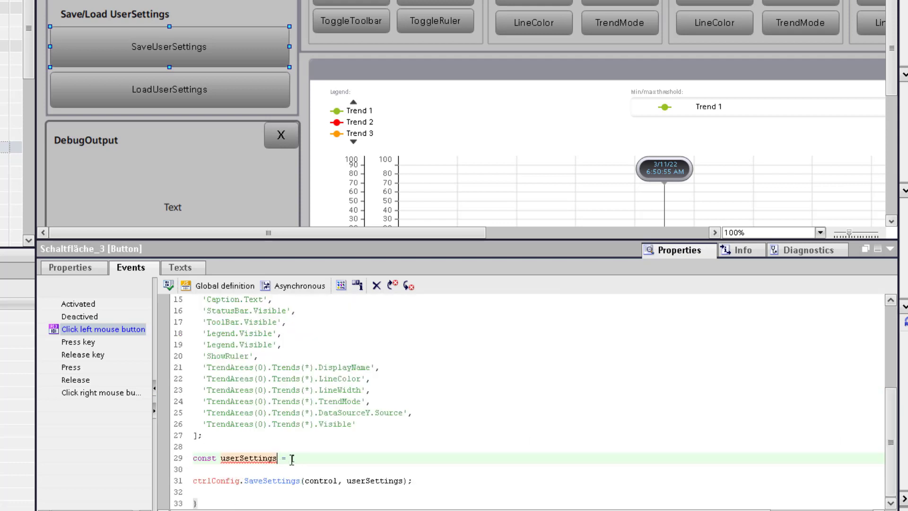
type("1")
left_click(209, 472)
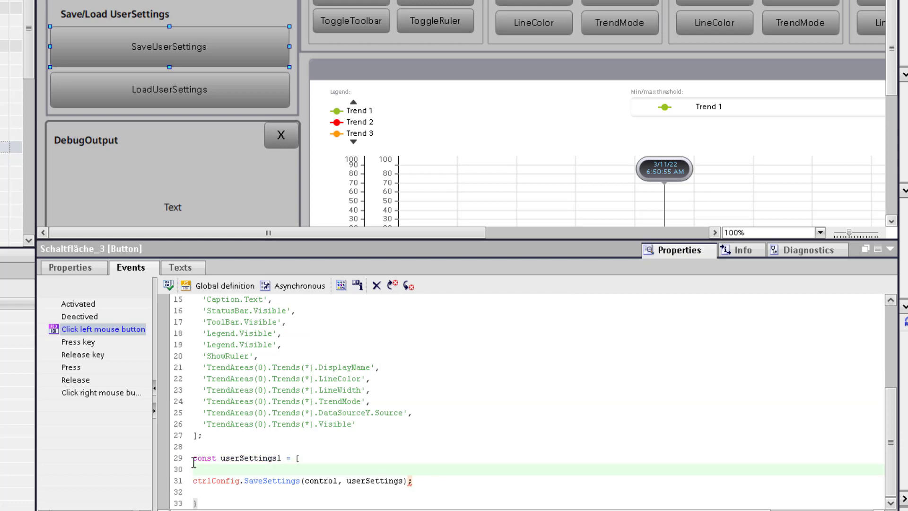
type("];")
left_click(316, 460)
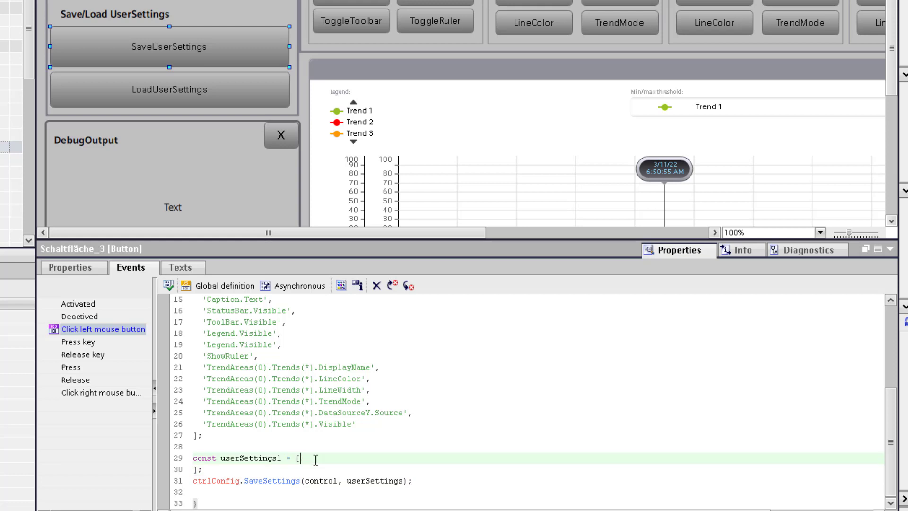
key("Return")
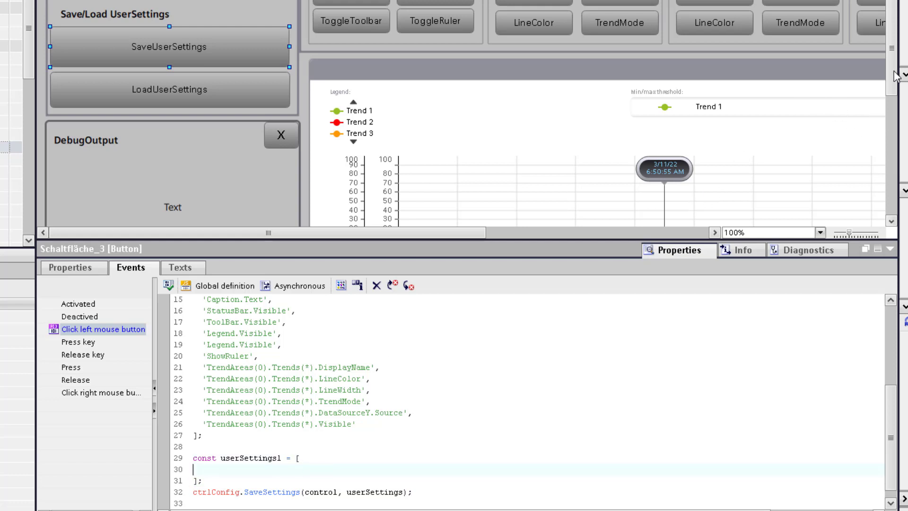
left_click_drag(891, 78, 888, 176)
scroll(440, 134, "down", 2)
Step: Copy the screen window's Height property name and return to the SaveUserSettings script
left_click(440, 135)
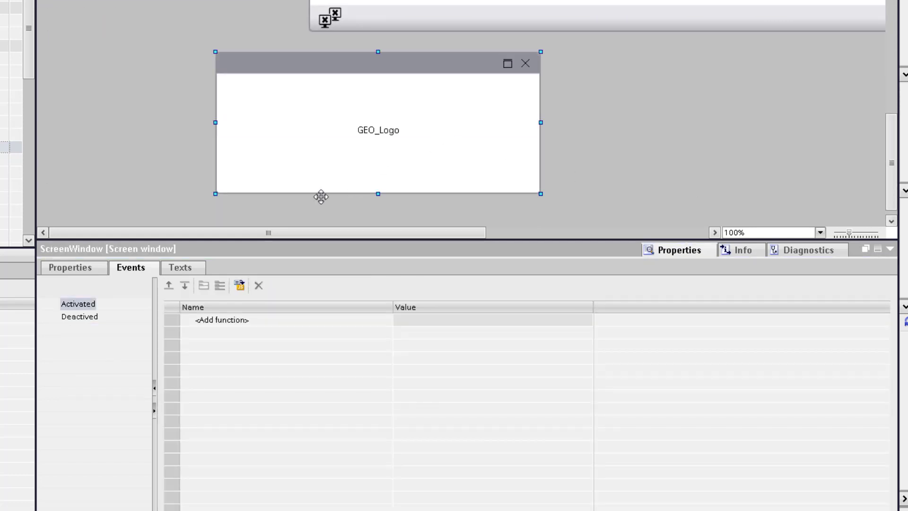
left_click(70, 267)
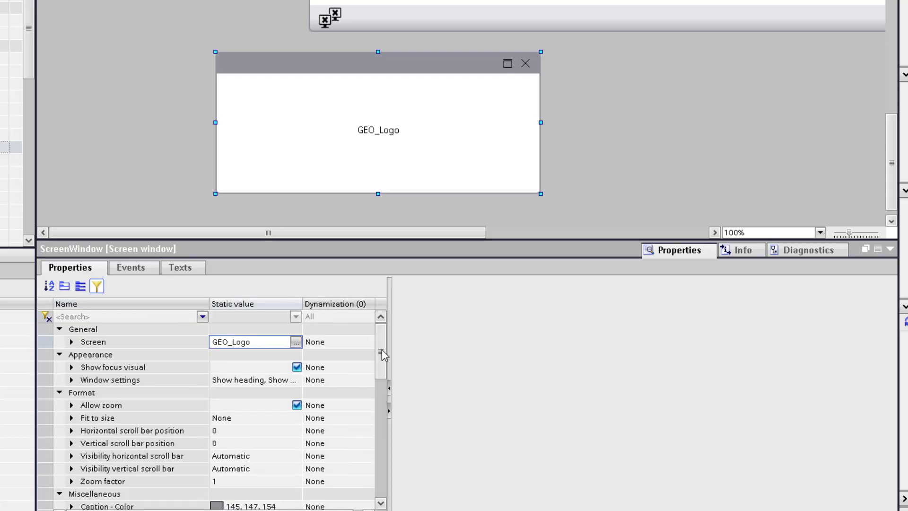
left_click_drag(382, 349, 389, 431)
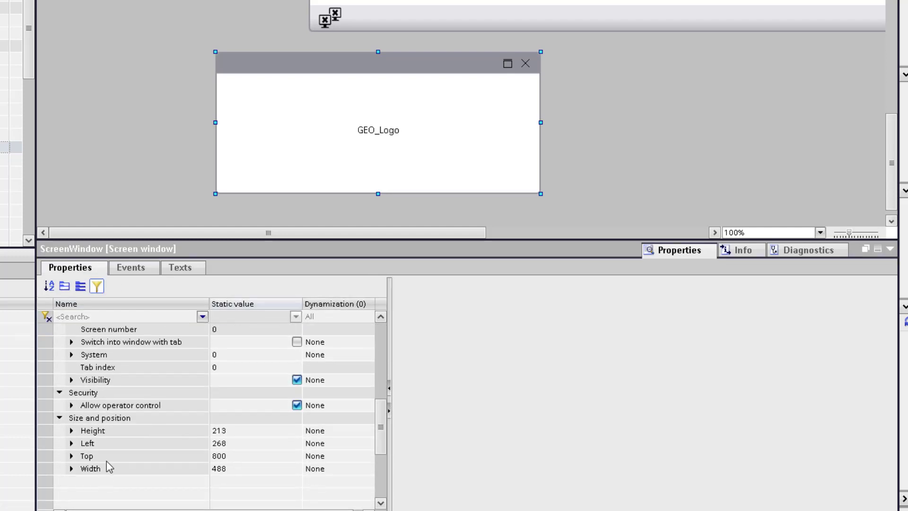
right_click(103, 431)
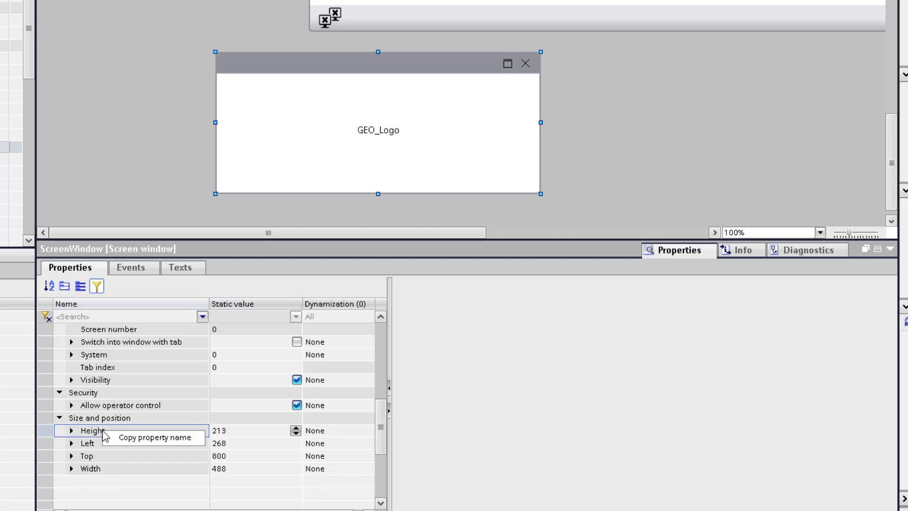
left_click(154, 438)
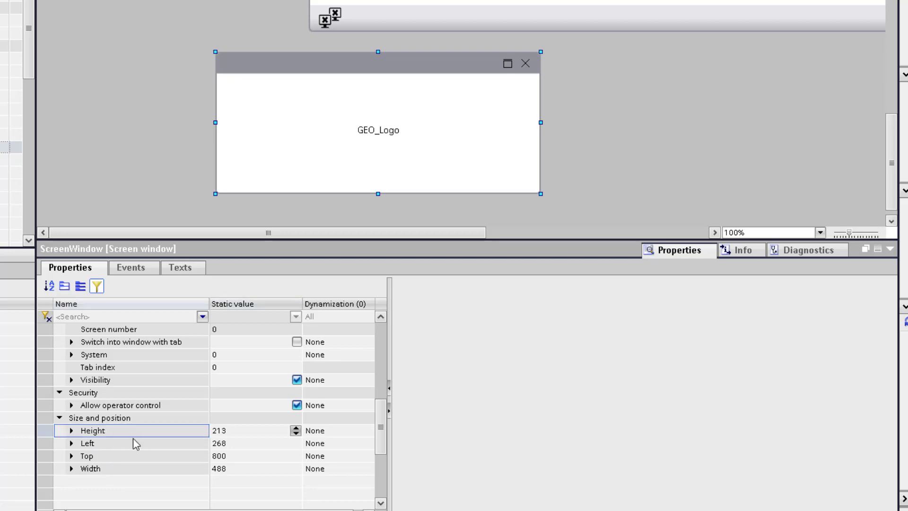
scroll(896, 127, "up", 5)
scroll(897, 126, "up", 5)
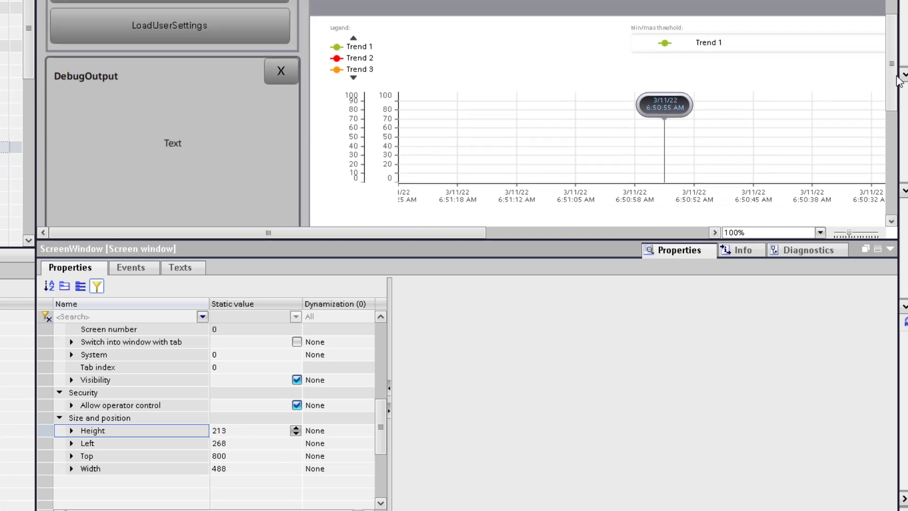
left_click(107, 29)
left_click(131, 268)
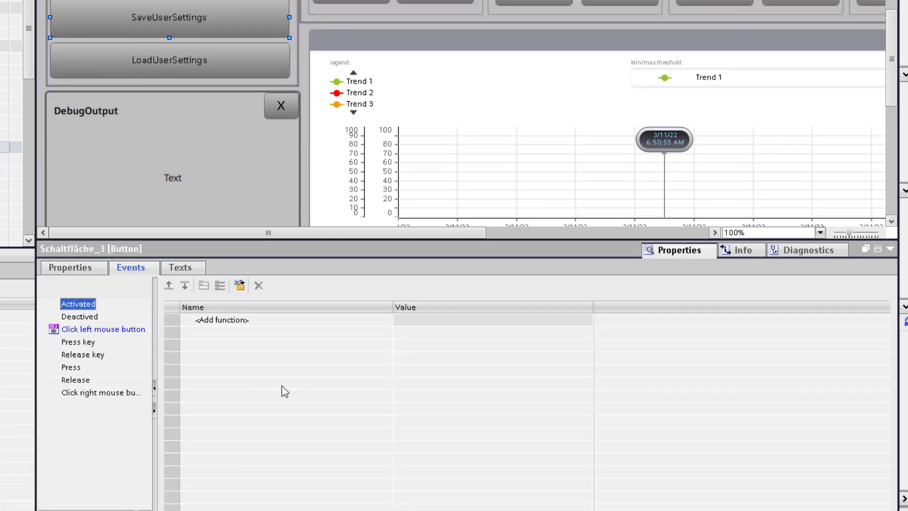
left_click(103, 330)
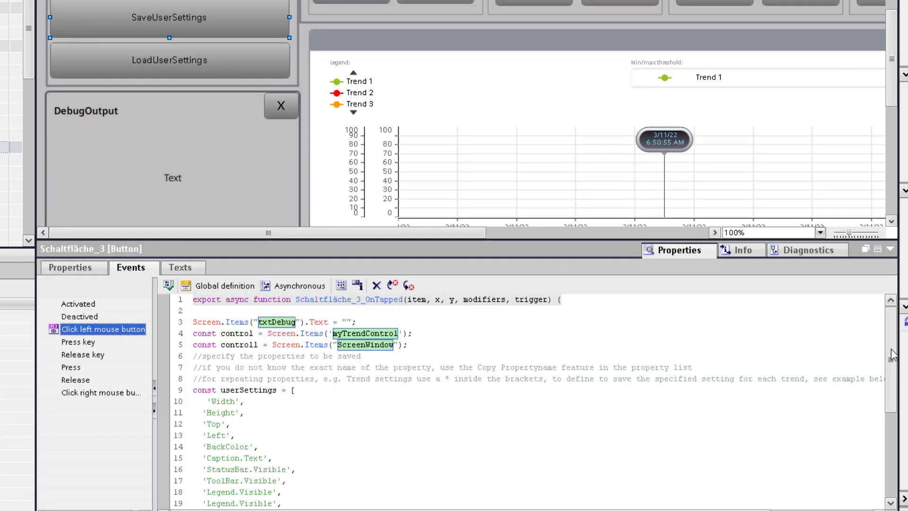
left_click_drag(892, 359, 893, 444)
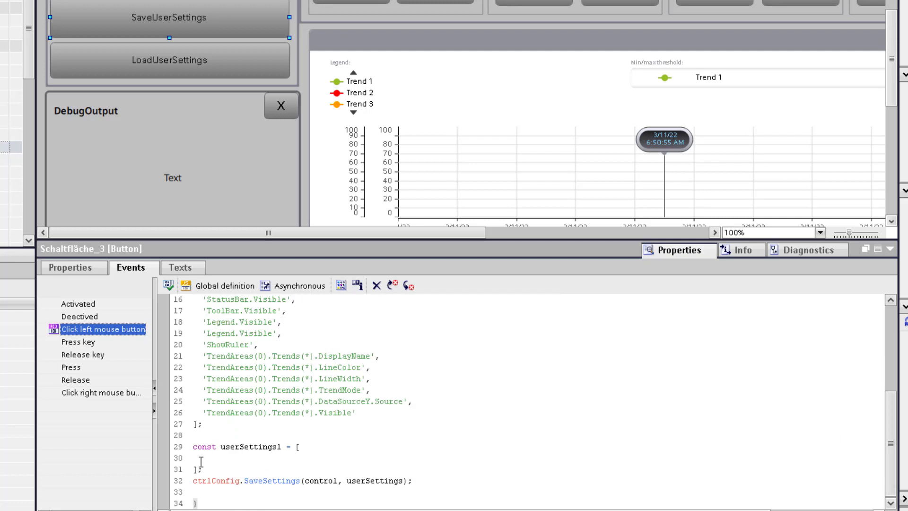
Step: Fill userSettings1 with the 'Width', 'Height', 'Top', 'Left' entries
left_click(214, 470)
type("Height")
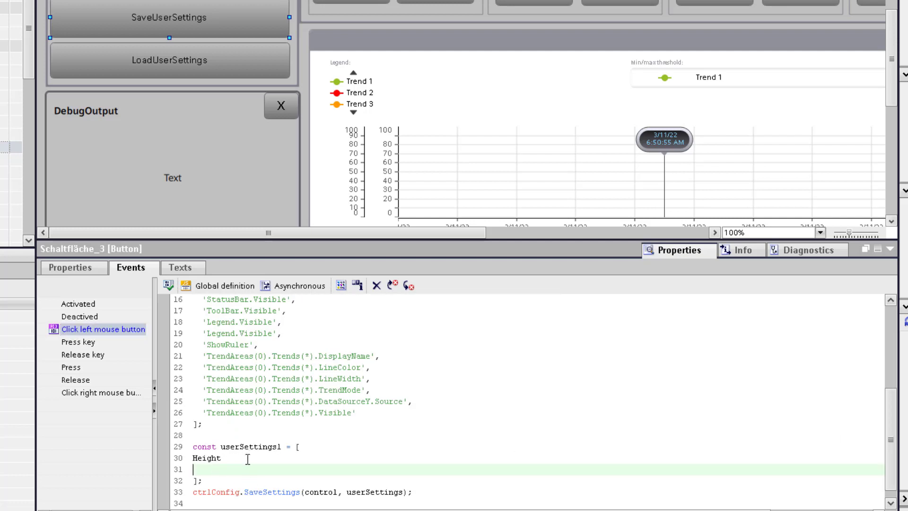
key("Up")
type("',")
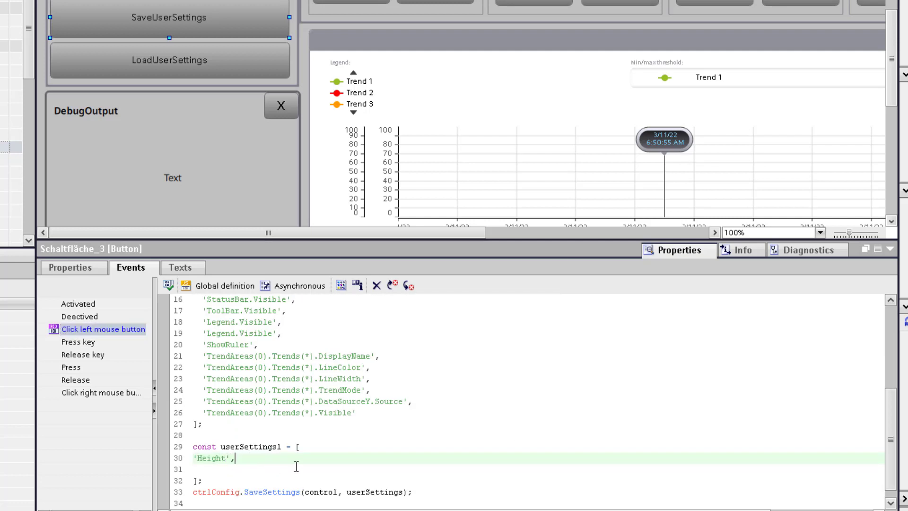
key("Down")
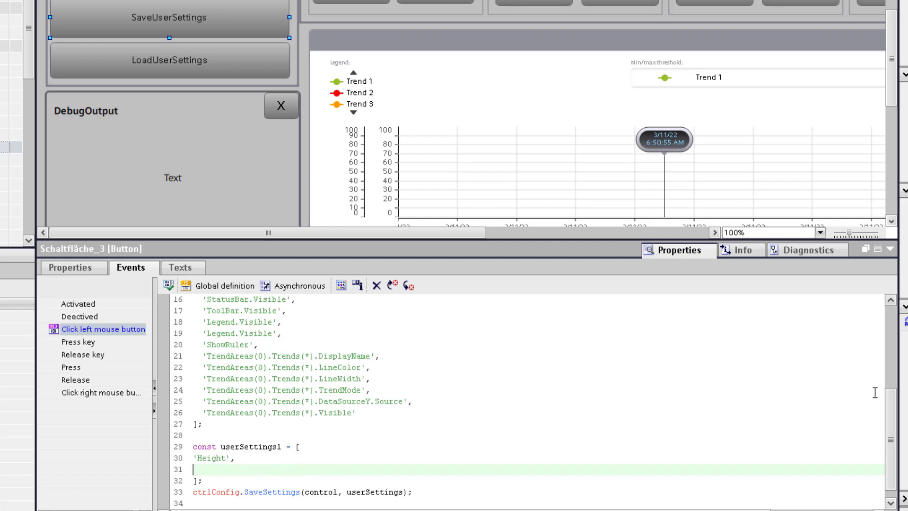
scroll(875, 392, "up", 5)
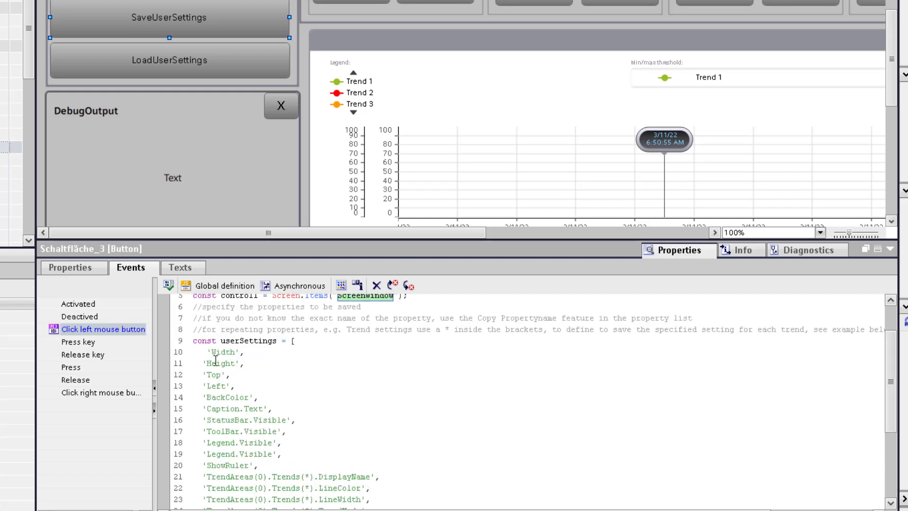
left_click_drag(207, 352, 250, 386)
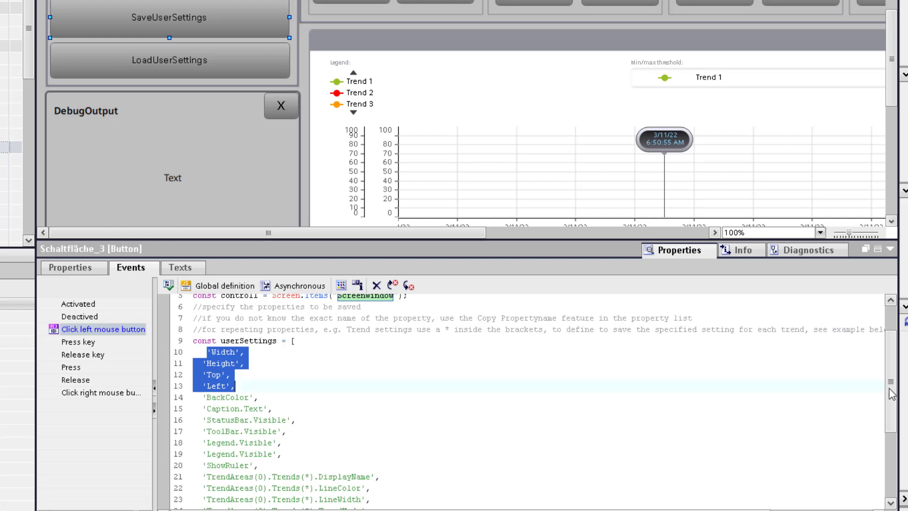
left_click_drag(892, 393, 892, 461)
left_click_drag(235, 446, 190, 446)
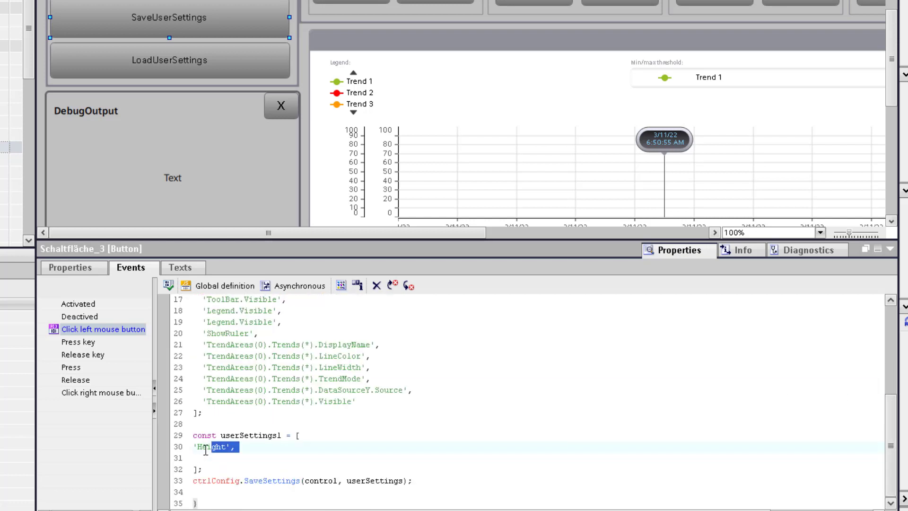
type("'Width',   'Height',   'Top',   'Left',")
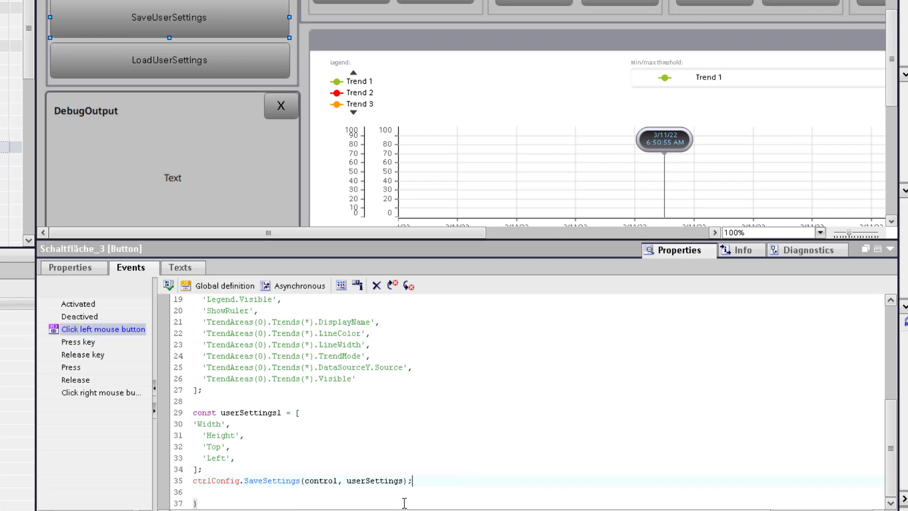
Step: Add a second call ctrlConfig.SaveSettings(control1, userSettings1) below the first
left_click_drag(413, 481, 187, 482)
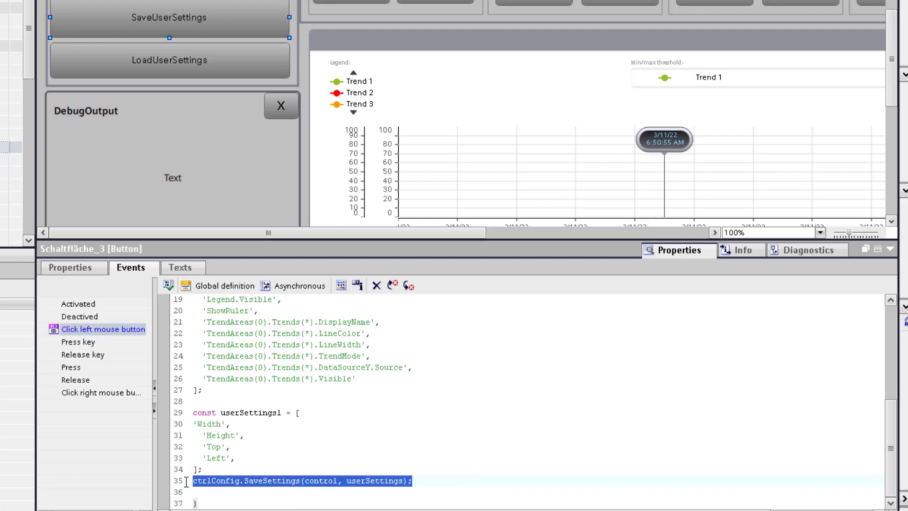
key("ctrl+c")
left_click(209, 493)
key("ctrl+v")
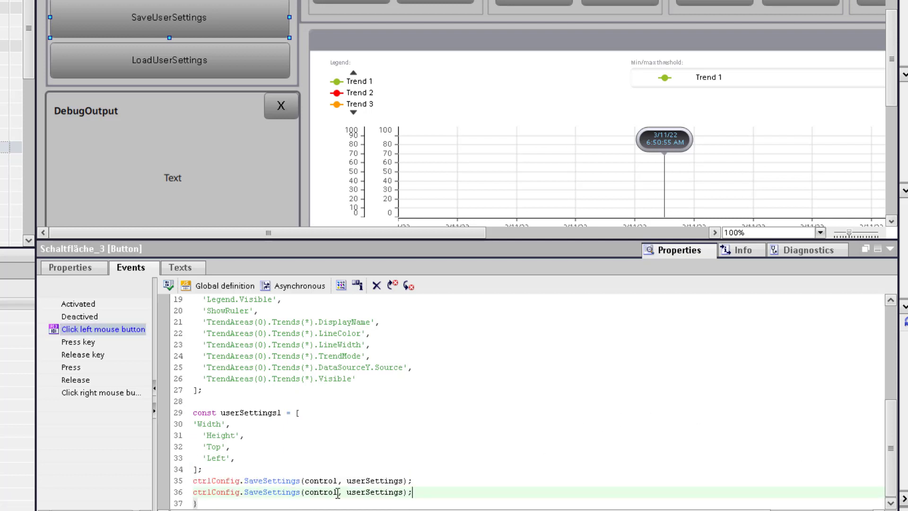
type("1")
Step: In the LoadUserSettings script, add control1 = Screen.Items('ScreenWindow') on line 4
left_click(166, 57)
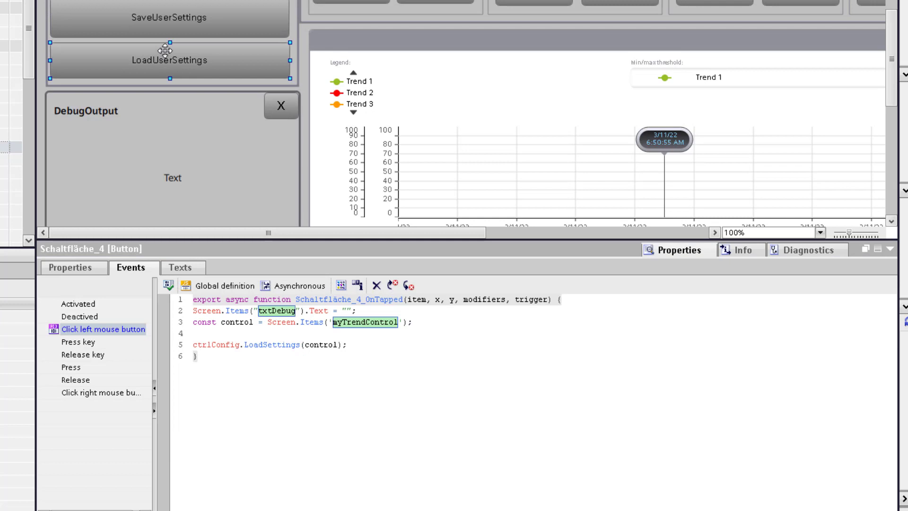
left_click_drag(444, 321, 155, 317)
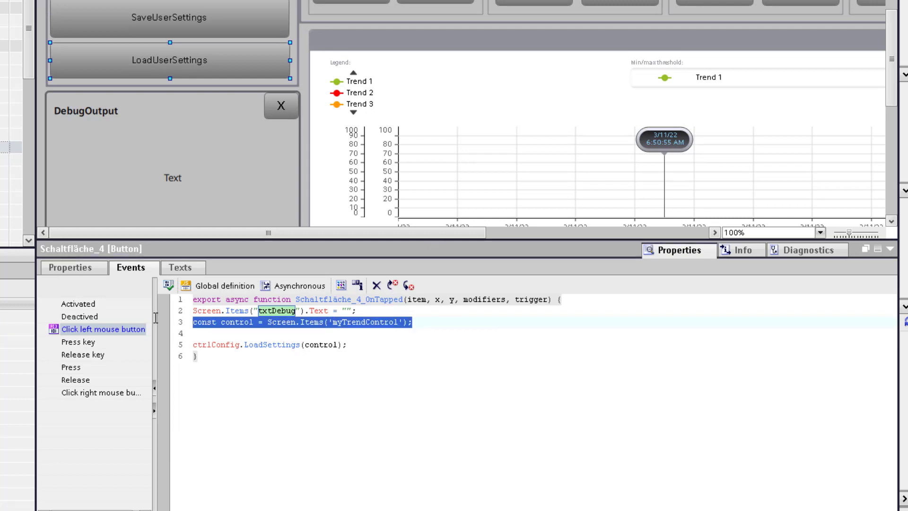
key("ctrl+c")
left_click(207, 334)
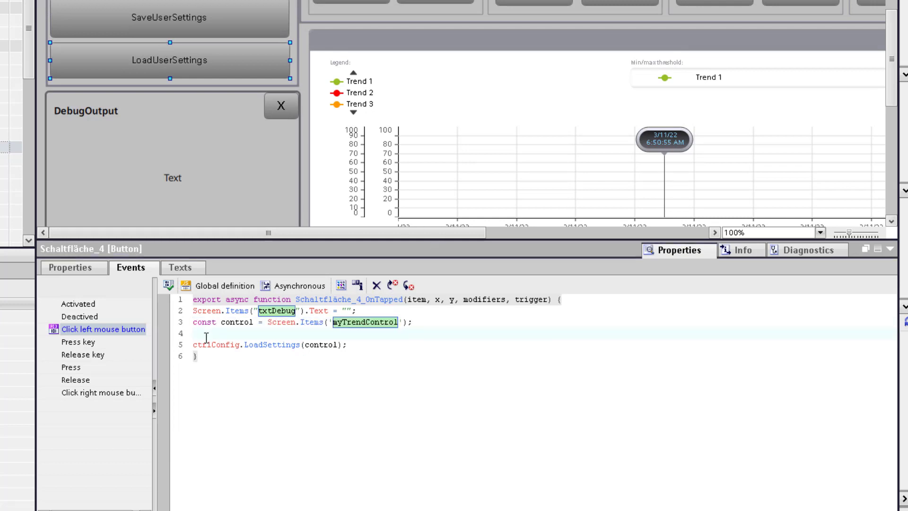
key("ctrl+v")
type("1")
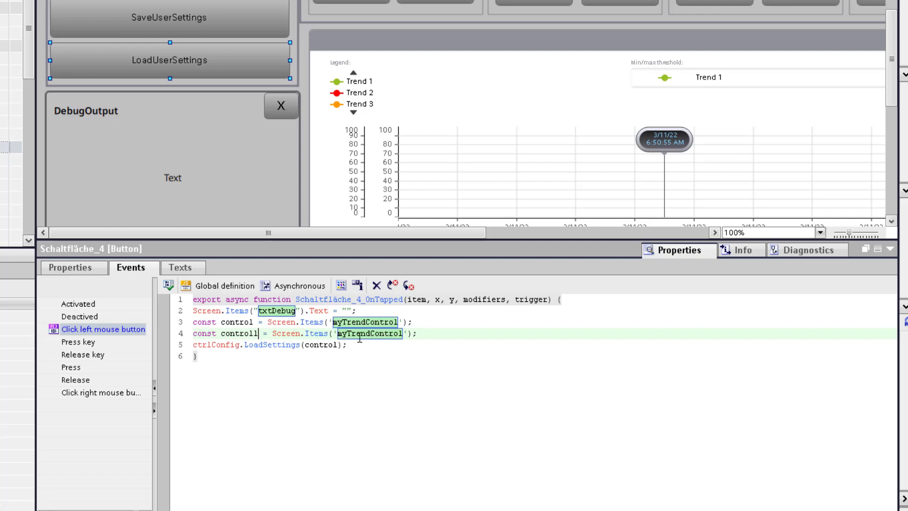
double_click(360, 333)
key("ctrl+space")
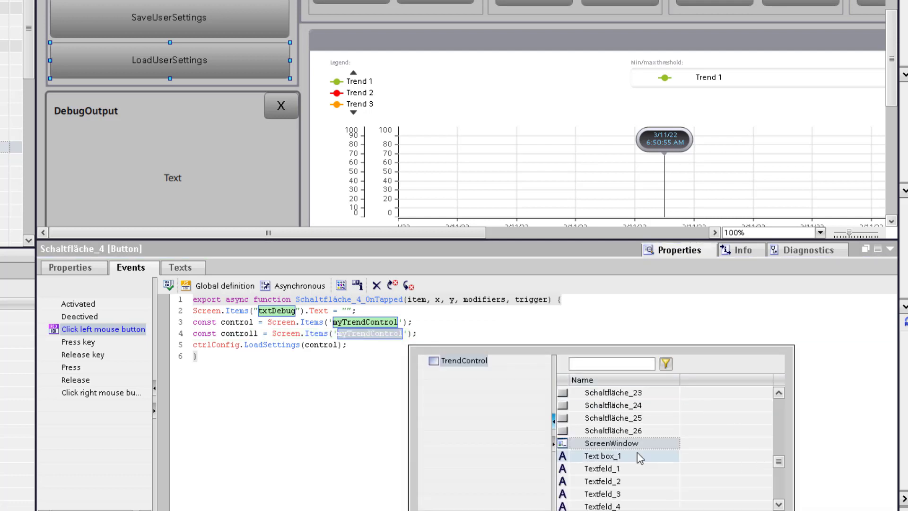
key("Return")
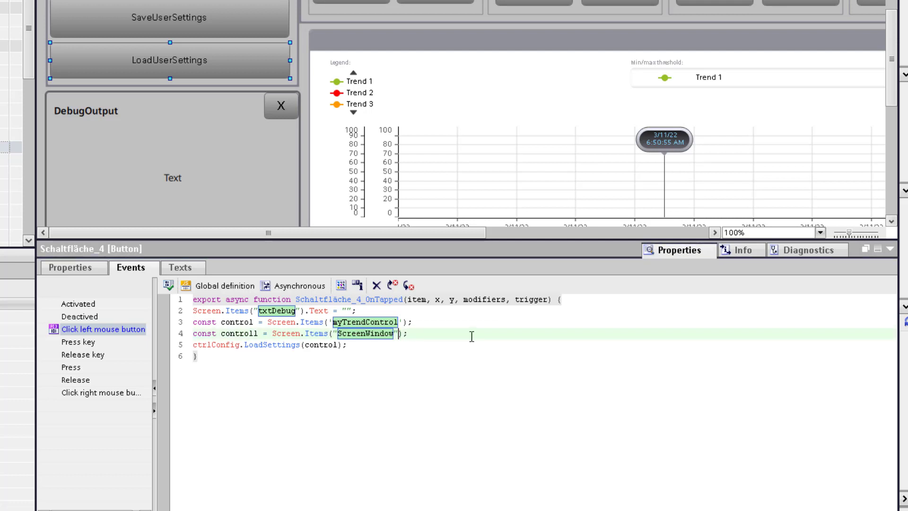
Step: Duplicate the LoadSettings call so control1's settings are loaded too
left_click_drag(348, 345, 187, 344)
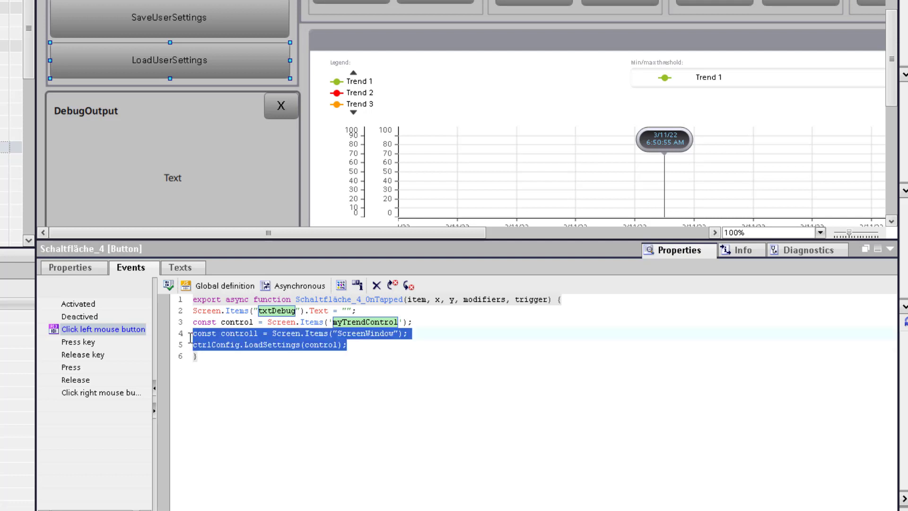
left_click(392, 344)
key("Return")
key("ctrl+v")
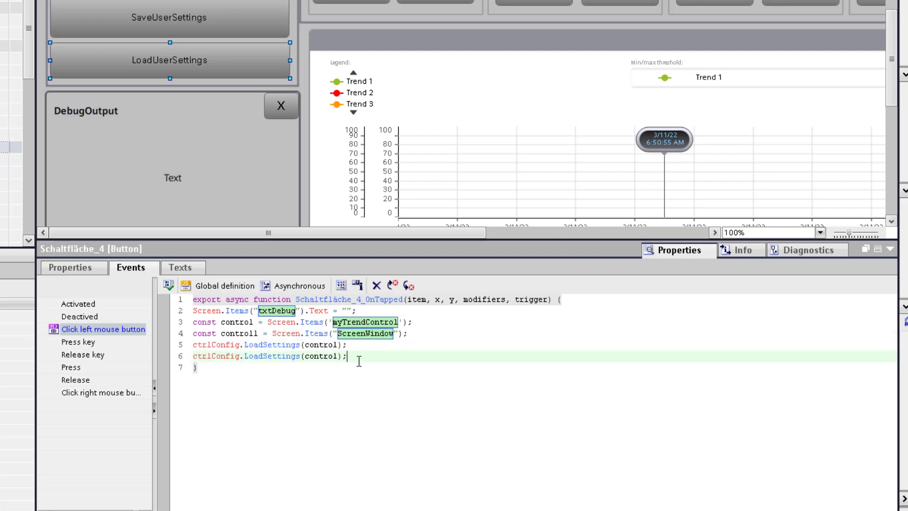
type("l")
key("End")
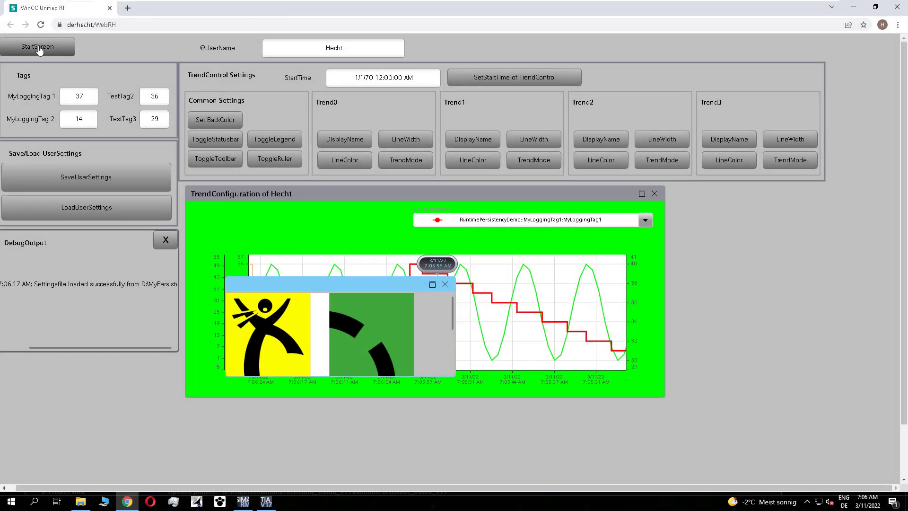
Step: Move the picture window upper right, enlarge it to four tiles and save user settings
left_click(37, 46)
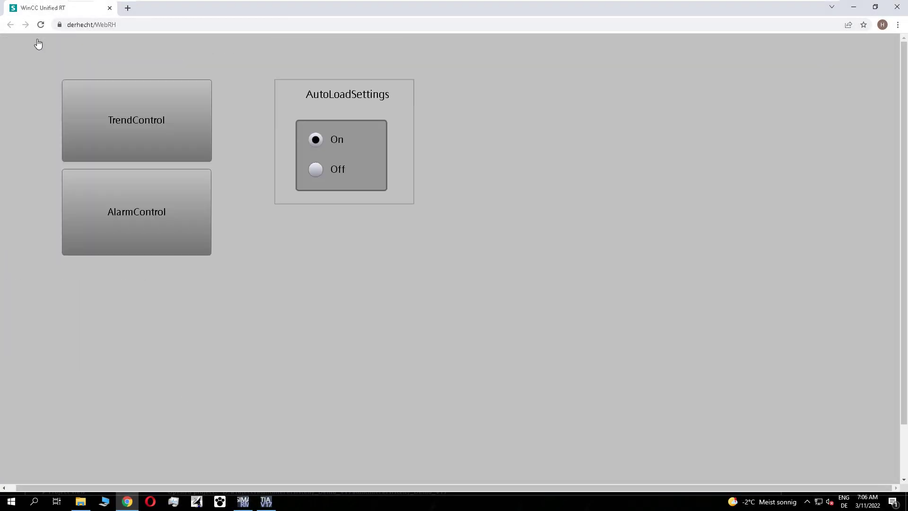
left_click(183, 107)
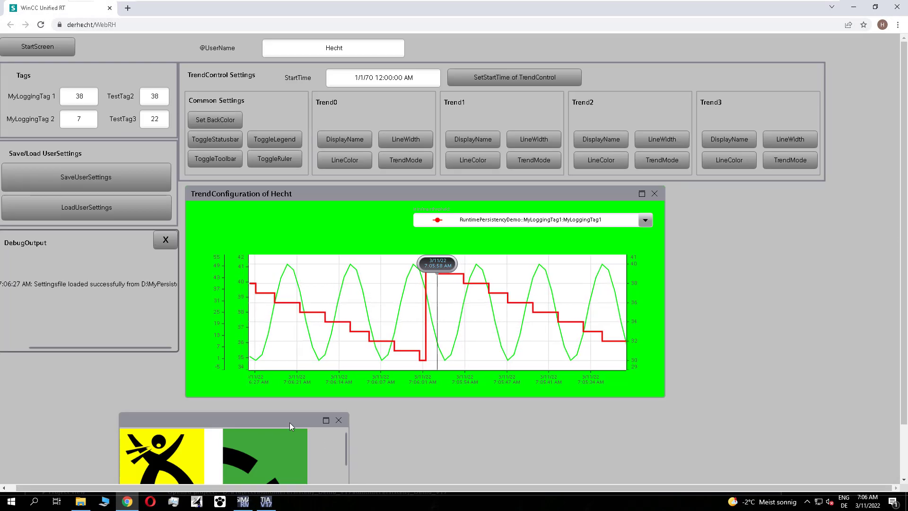
mouse_move(305, 416)
left_mouse_down()
mouse_move(777, 188)
mouse_move(786, 195)
left_mouse_up()
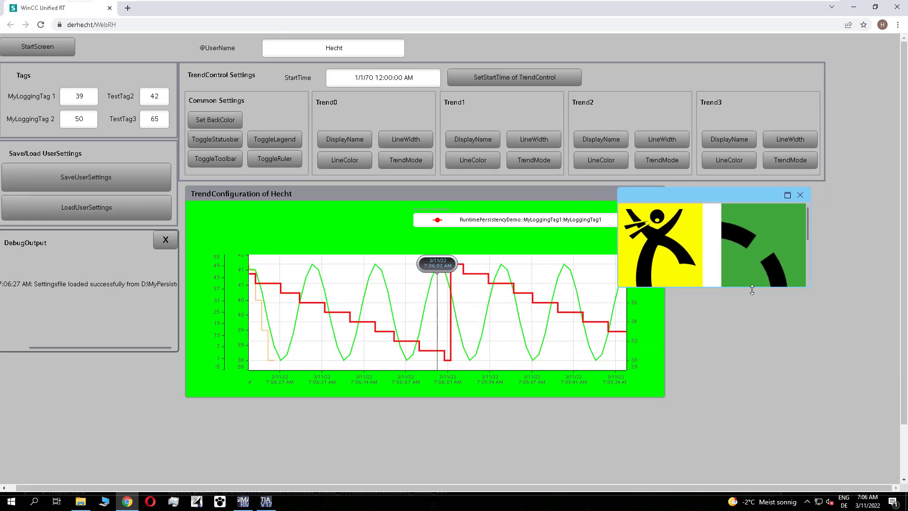
left_click_drag(822, 289, 767, 392)
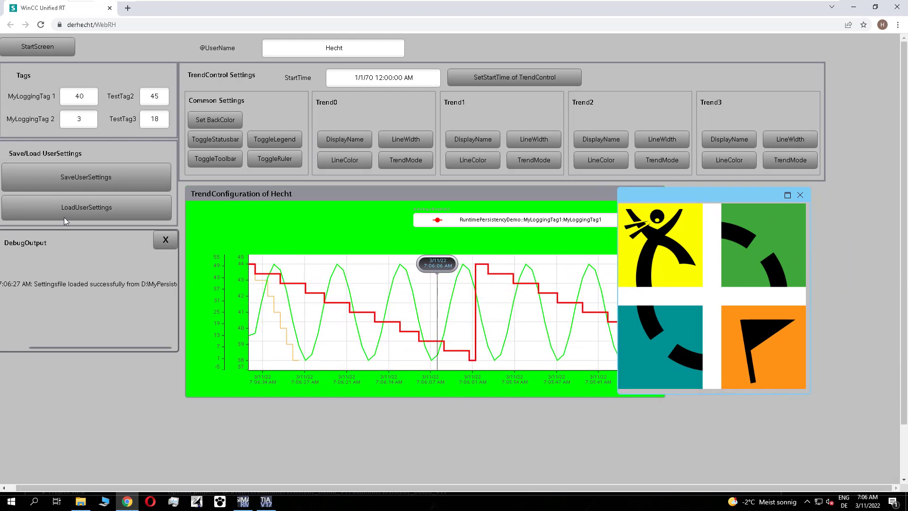
left_click(86, 177)
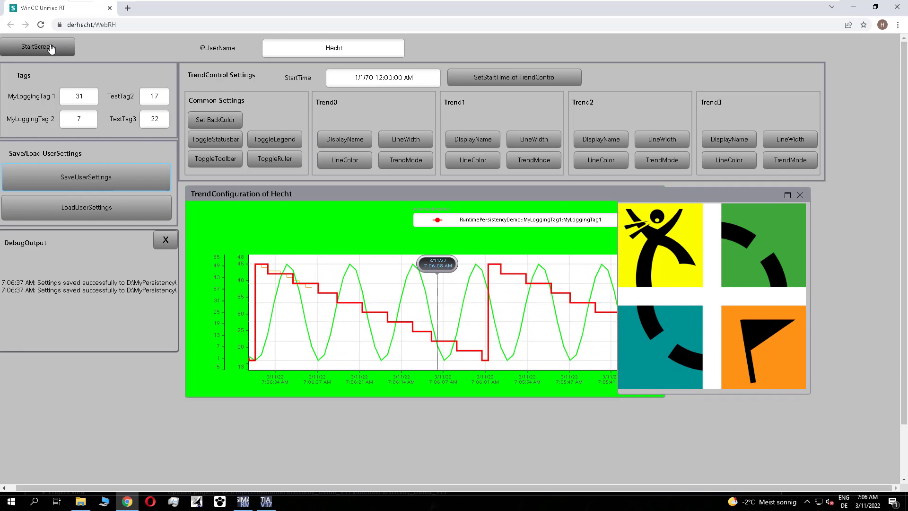
Step: Reopen TrendControl via StartScreen and confirm LoadUserSettings restores the window
left_click(37, 46)
left_click(139, 109)
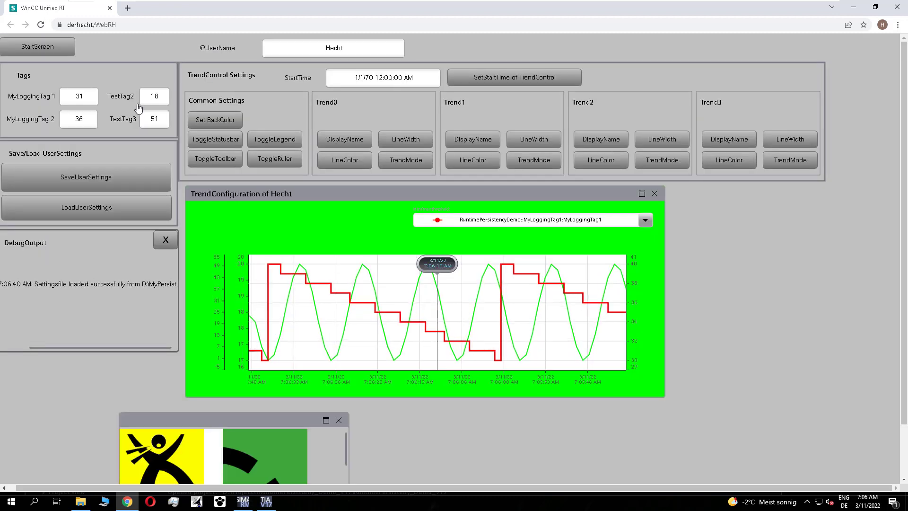
left_click(81, 209)
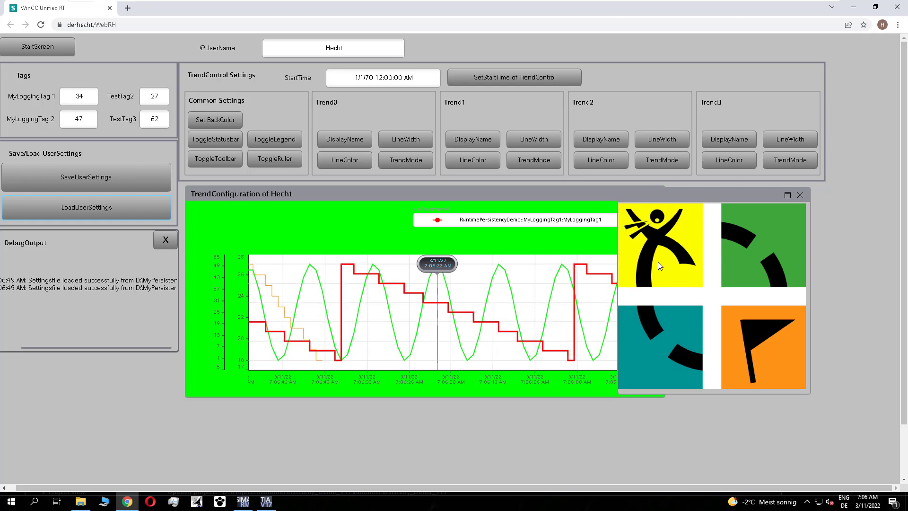
left_click(266, 502)
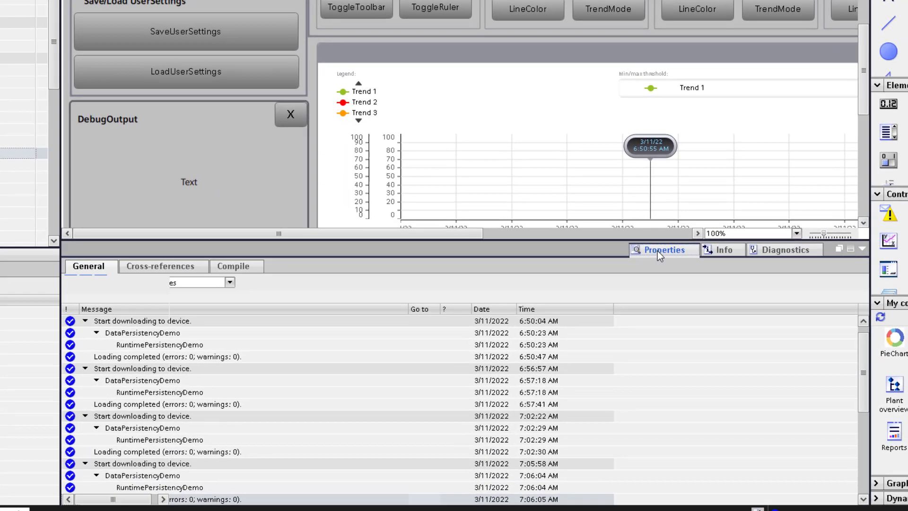
Step: In the TrendControl Loaded script, add control1 = Screen.Items('ScreenWindow')
left_click(674, 285)
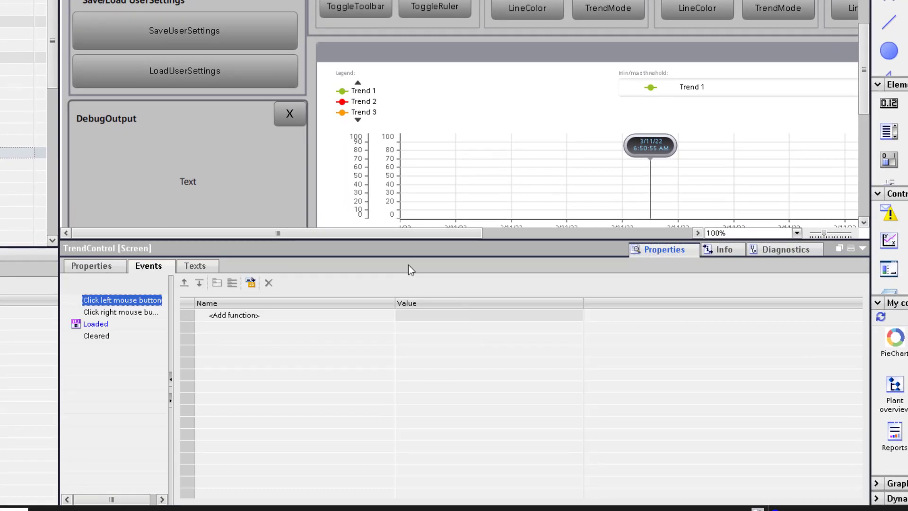
left_click(97, 324)
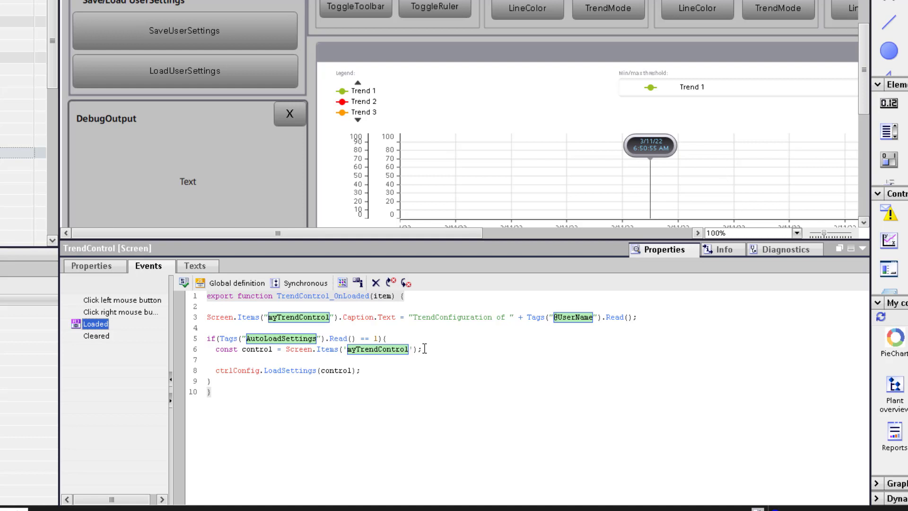
left_click_drag(425, 349, 215, 349)
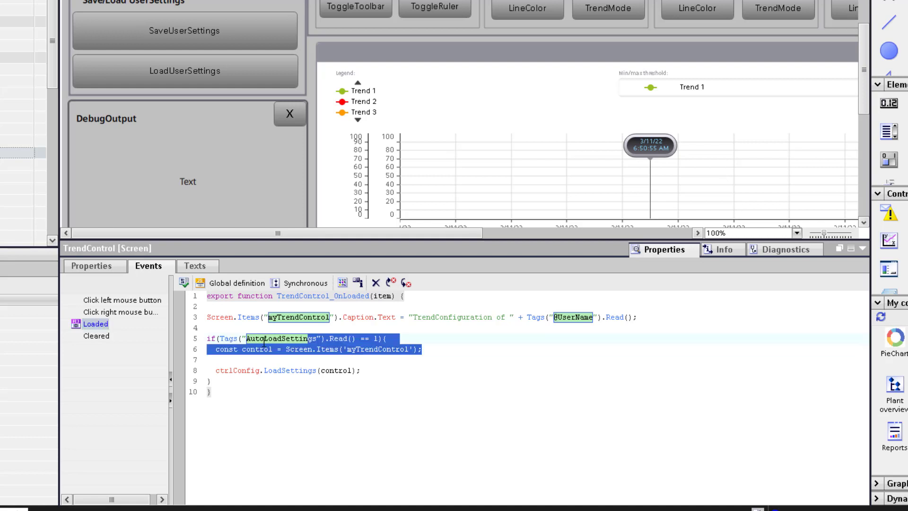
left_click(225, 358)
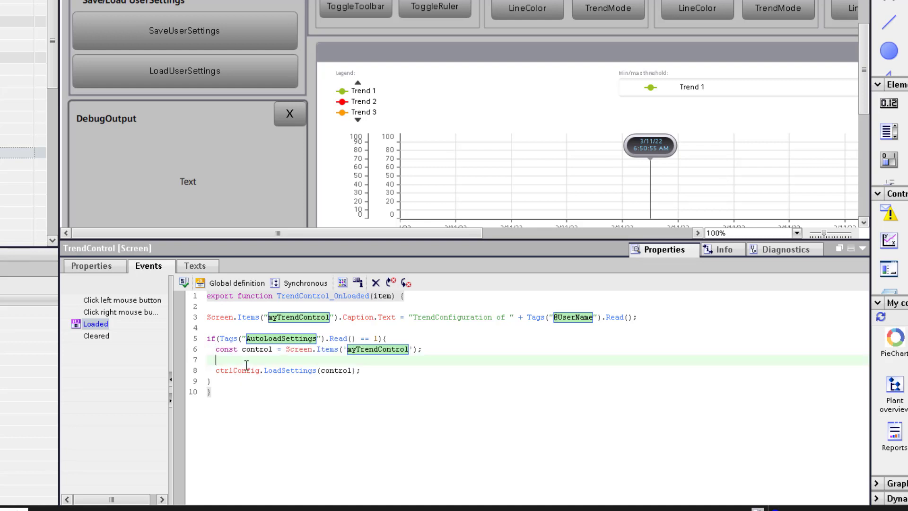
key("ctrl+v")
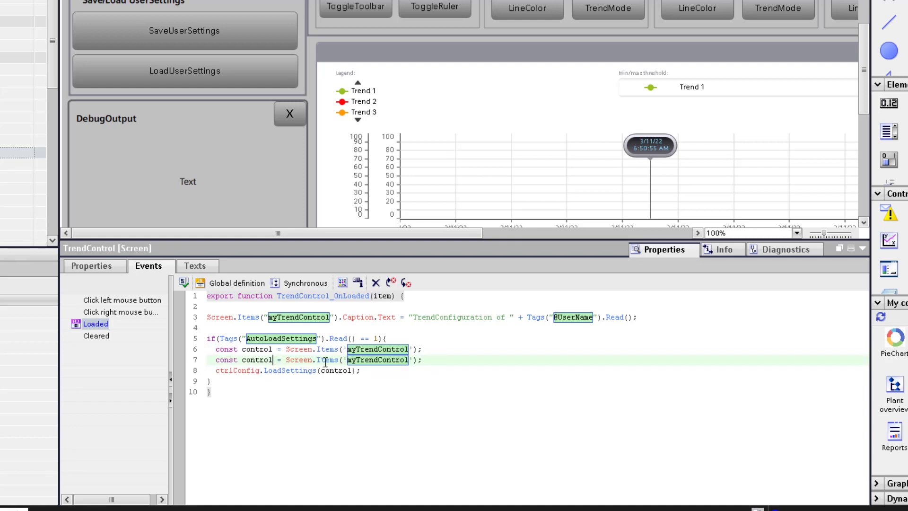
type("l")
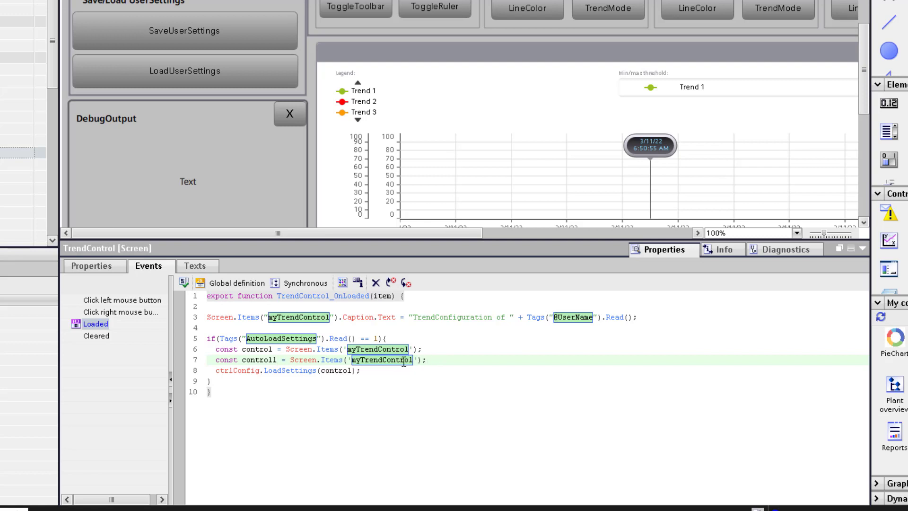
key("ctrl+space")
double_click(604, 263)
Step: Add ctrlConfig.LoadSettings(control1) below the trend control's loading call
left_click_drag(362, 371, 207, 369)
left_click(373, 371)
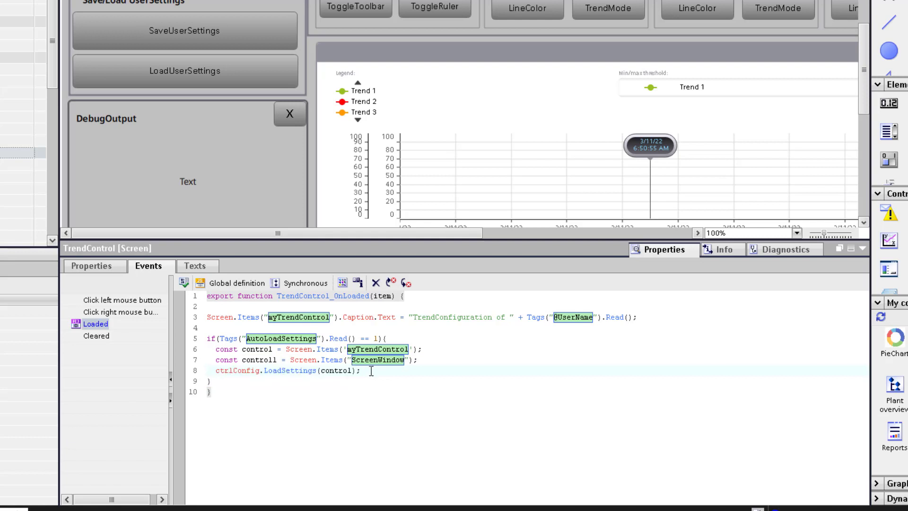
key("Return")
key("ctrl+v")
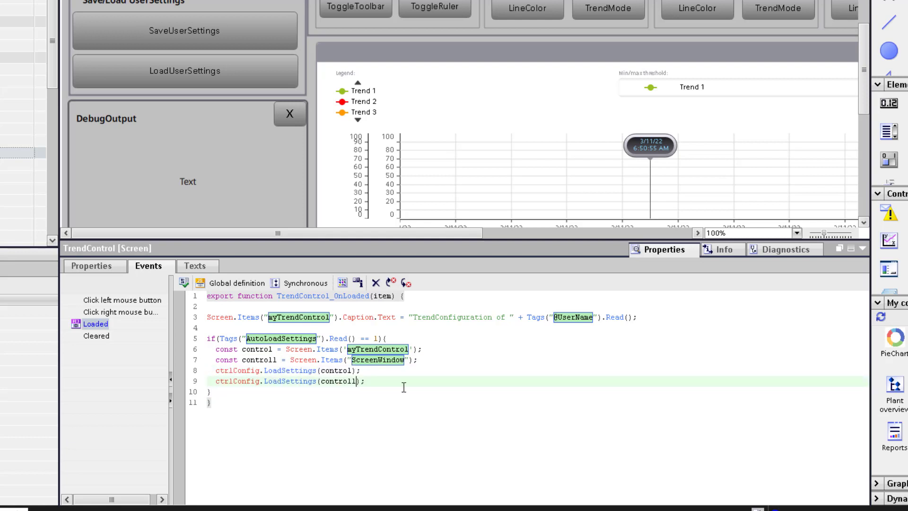
key("Down")
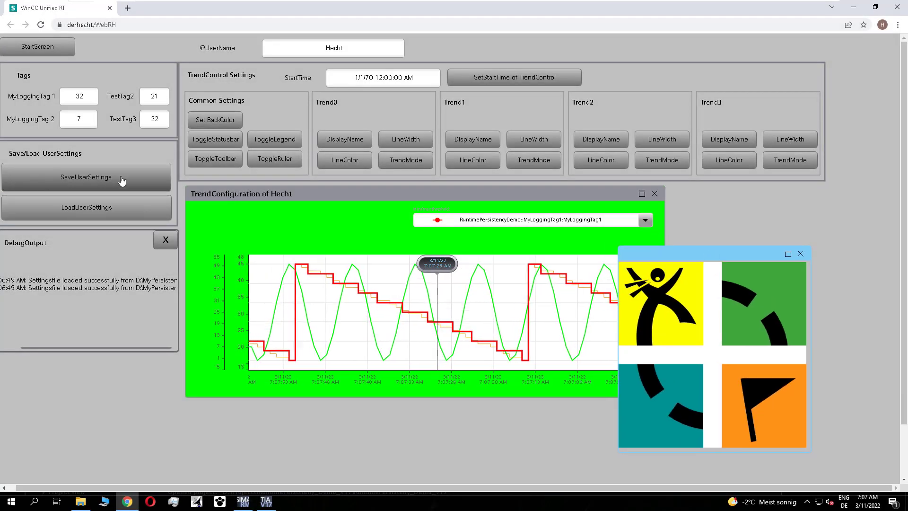
Step: Save settings, reopen TrendControl to confirm auto-restore, then save the window centred over the chart
left_click(121, 181)
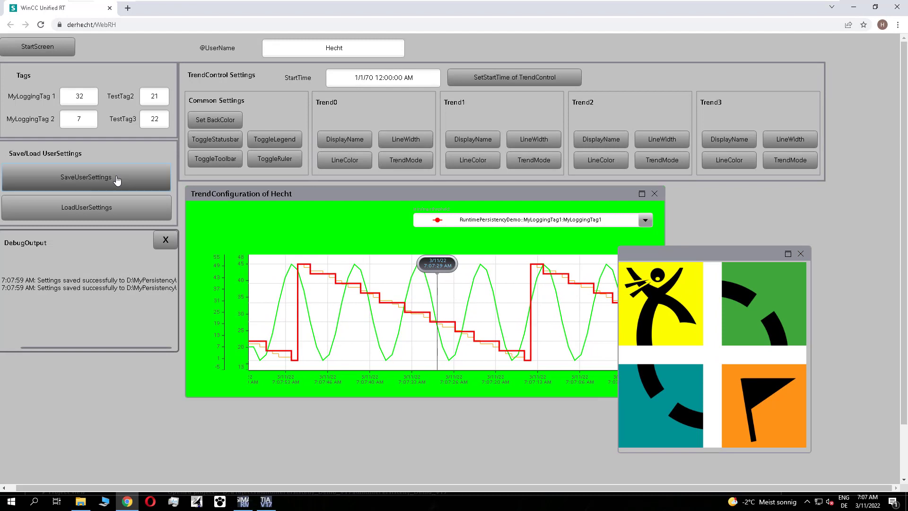
left_click(38, 46)
left_click(144, 106)
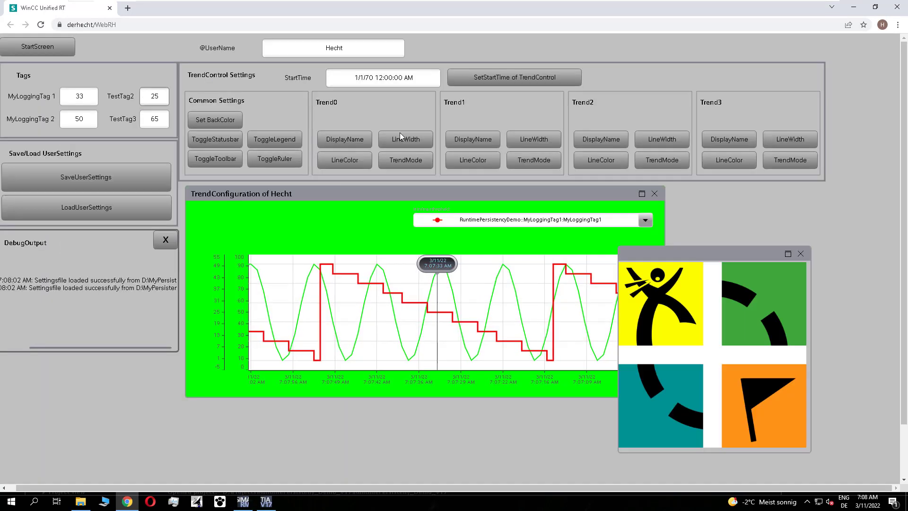
left_click_drag(726, 259, 411, 271)
left_click(86, 176)
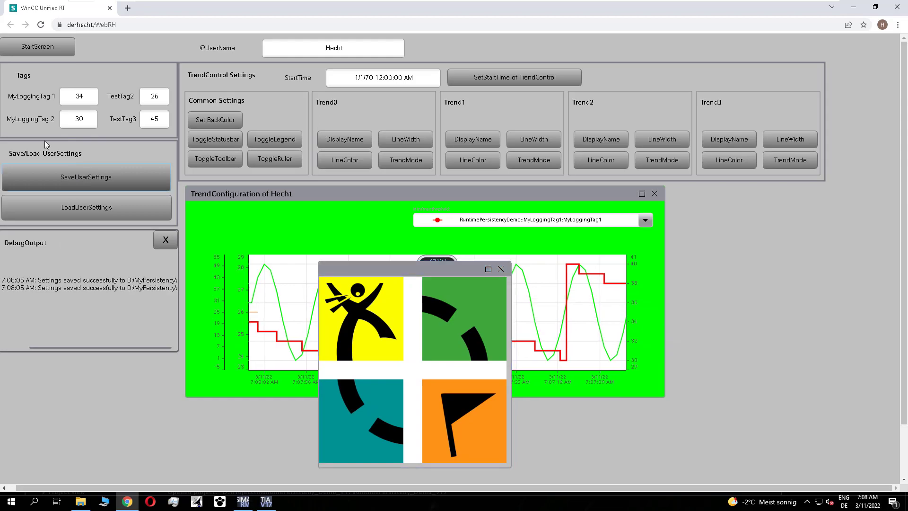